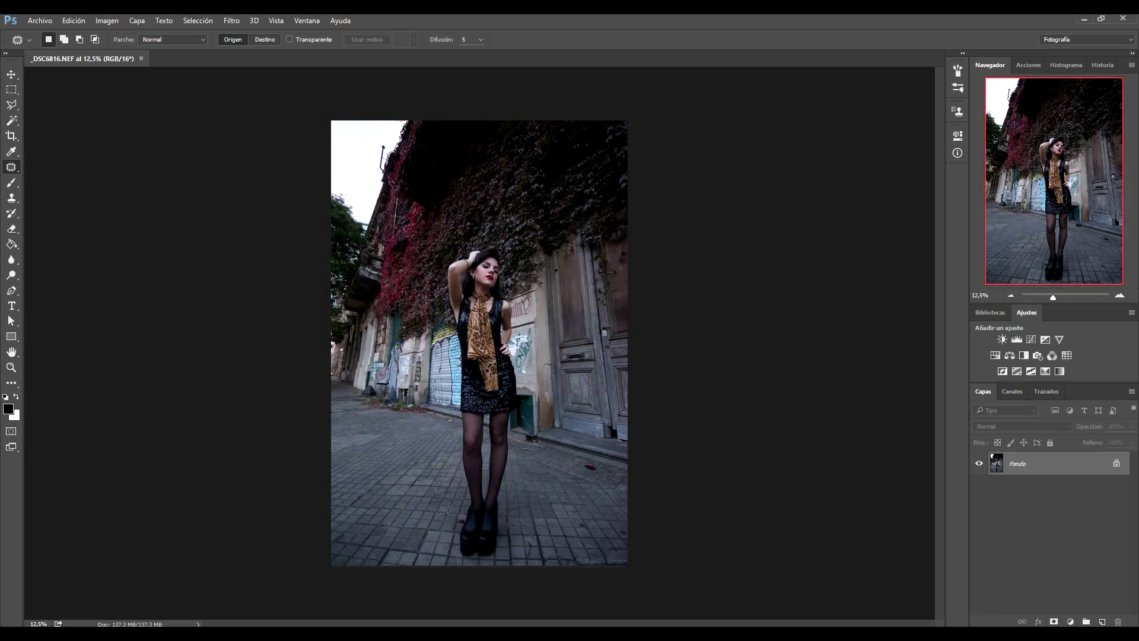
Clear the patch selection and patch the rock by the wall with leaf texture.
key("ctrl+d")
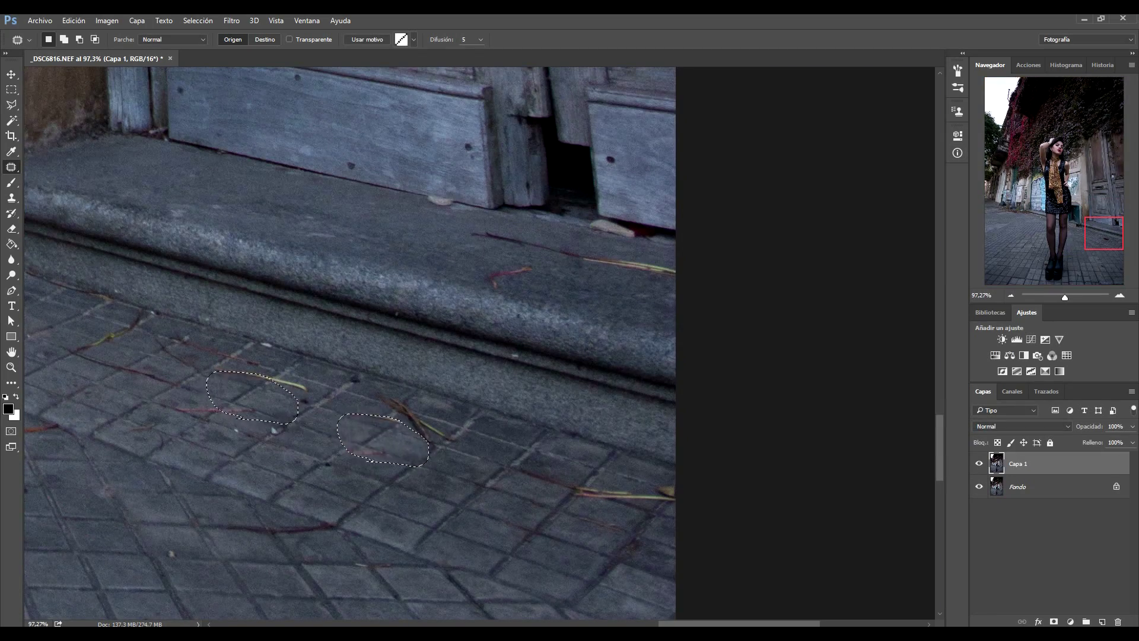
scroll(415, 469, "down", 2)
scroll(415, 469, "down", 2)
scroll(431, 475, "down", 2)
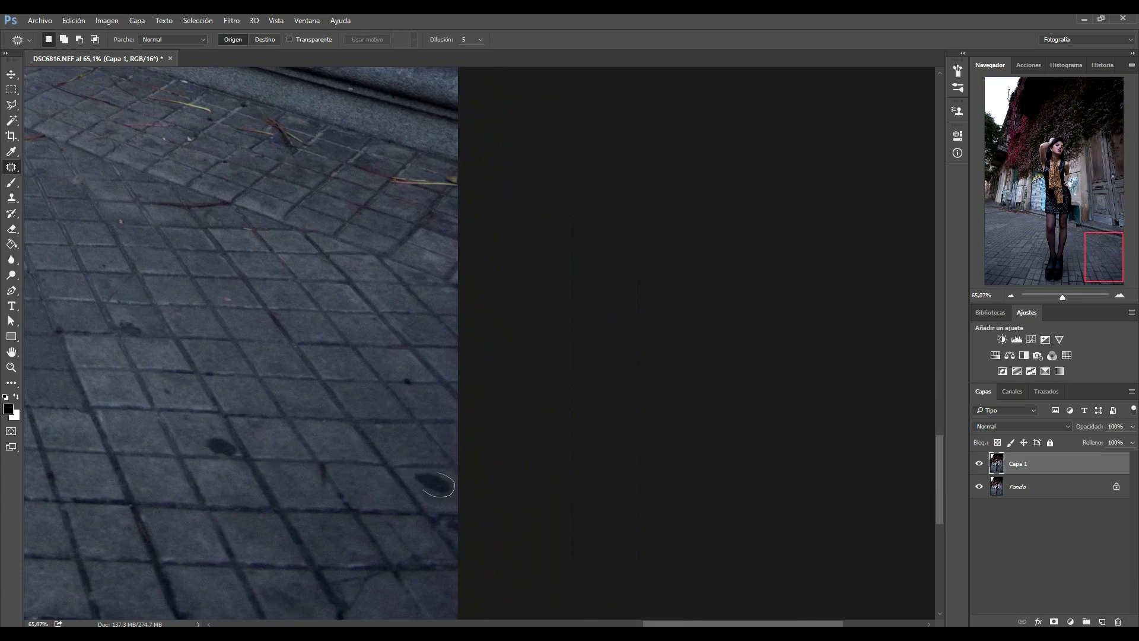
scroll(312, 463, "down", 3)
scroll(178, 434, "up", 5)
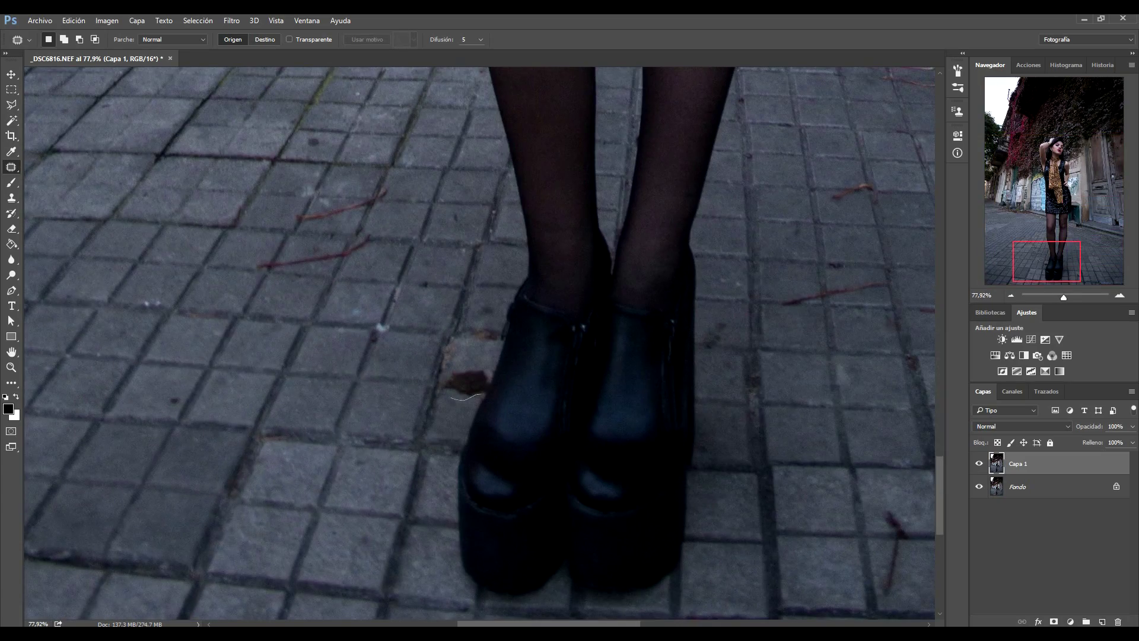
scroll(530, 256, "down", 2)
scroll(231, 225, "up", 5)
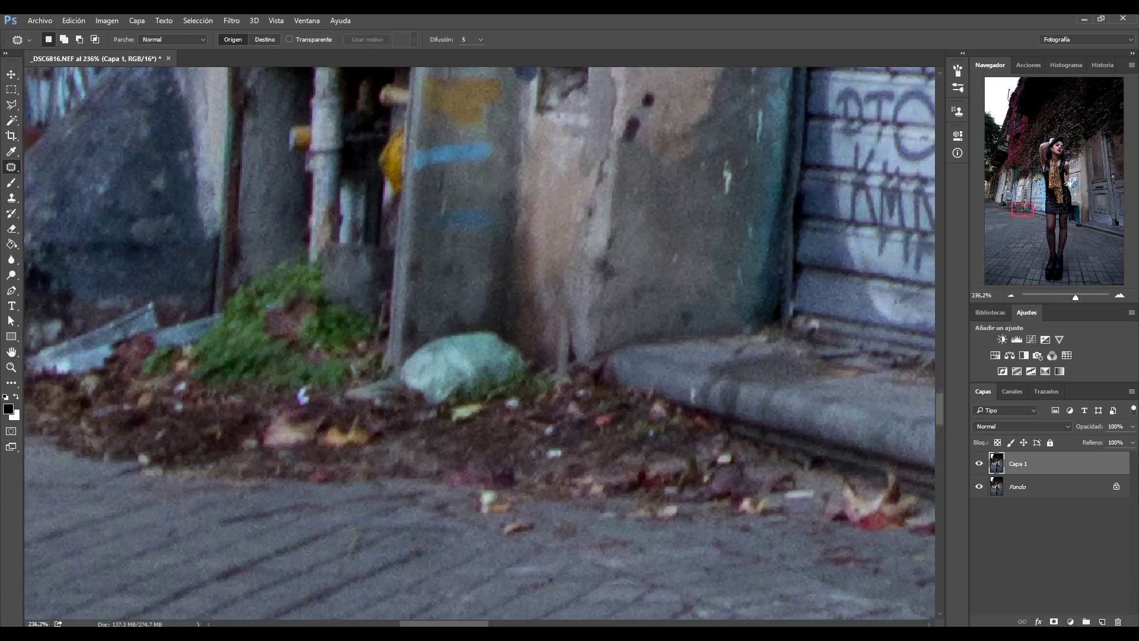
mouse_move(480, 345)
left_mouse_down()
mouse_move(401, 359)
mouse_move(537, 439)
left_mouse_up()
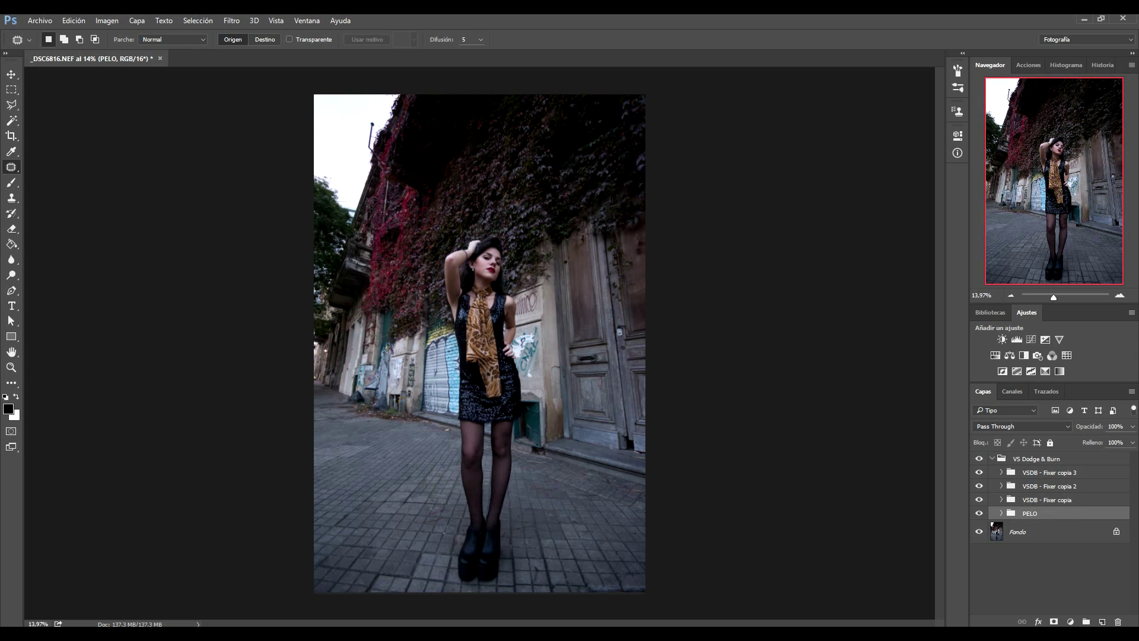
Confirm the layer style, then paint dodge and burn strokes into the PELO hair masks, resizing the brush.
key("Return")
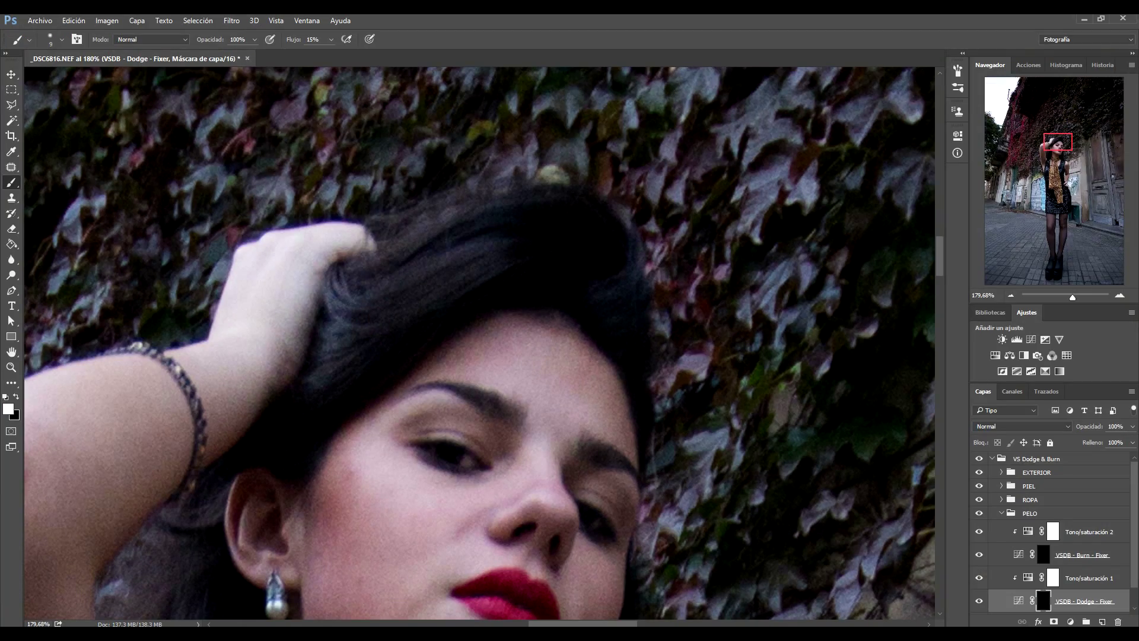
left_click_drag(394, 342, 389, 342)
left_click_drag(392, 342, 567, 104)
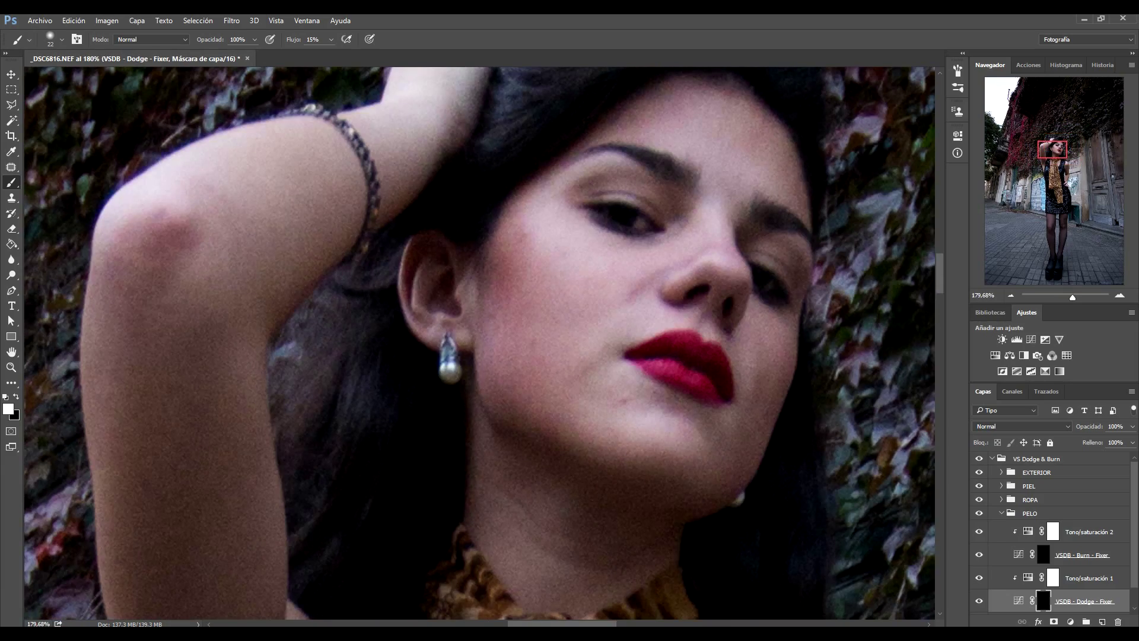
left_click_drag(534, 357, 561, 243)
scroll(479, 343, "down", 4, "alt")
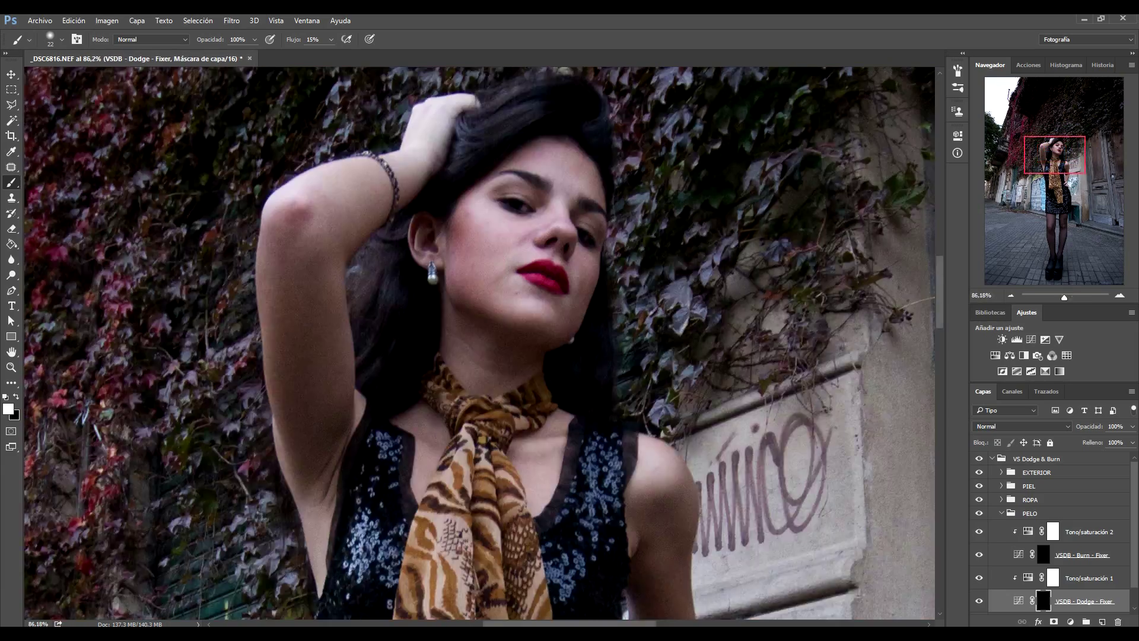
scroll(479, 342, "up", 3, "alt")
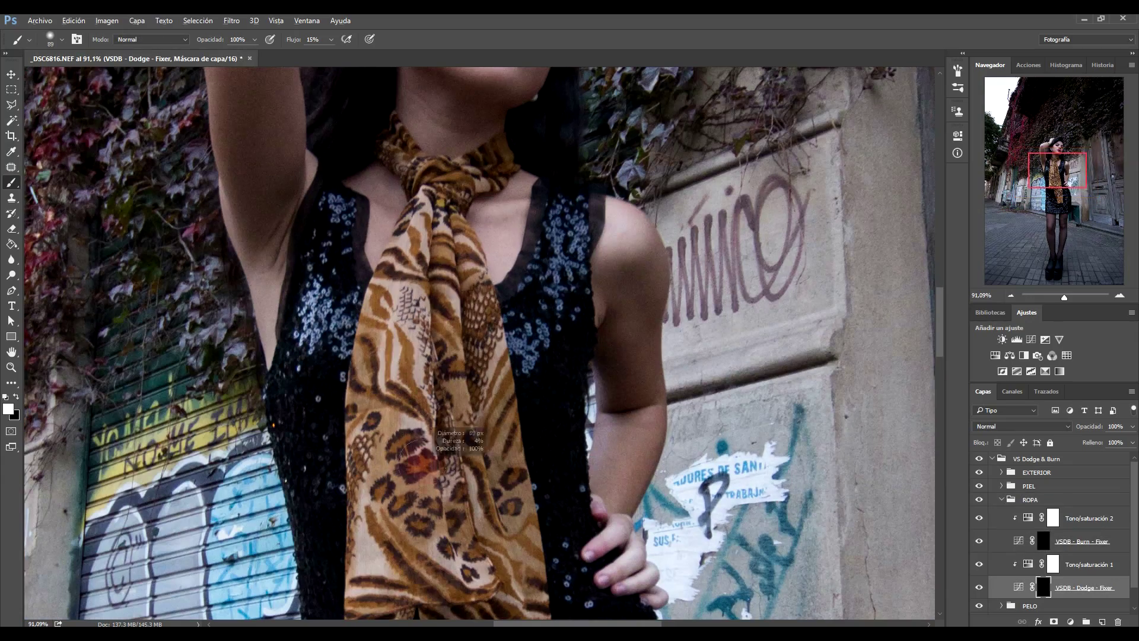
left_click_drag(418, 457, 395, 457)
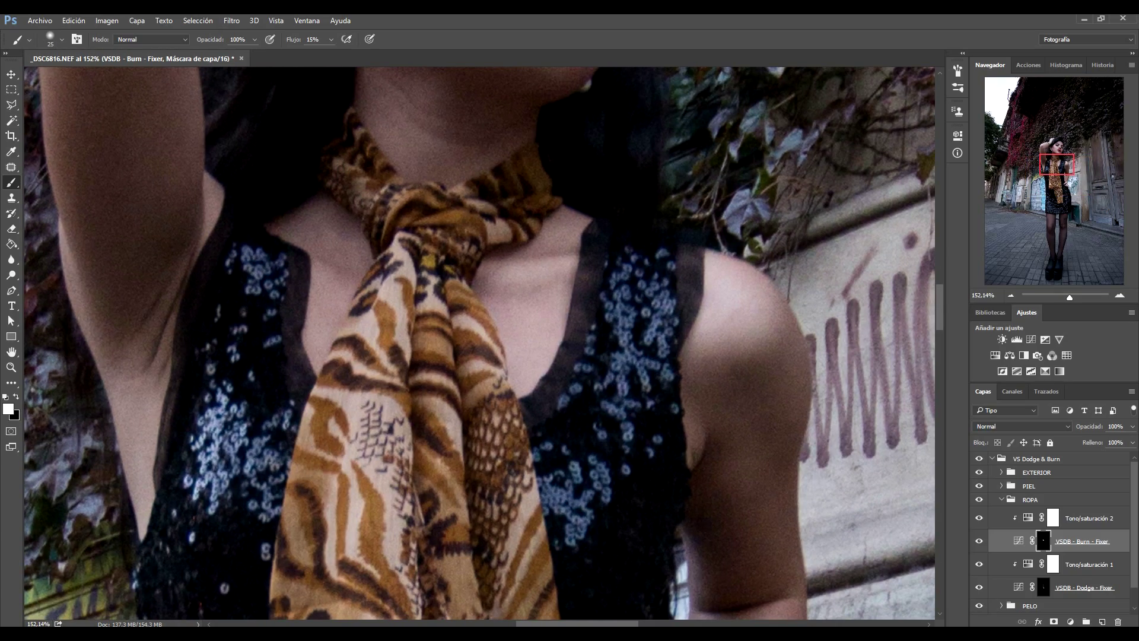
Dodge and burn the dress, scarf and shoes on ROPA's Dodge and Burn masks with a smaller brush.
scroll(480, 343, "down", 3)
scroll(480, 343, "down", 1)
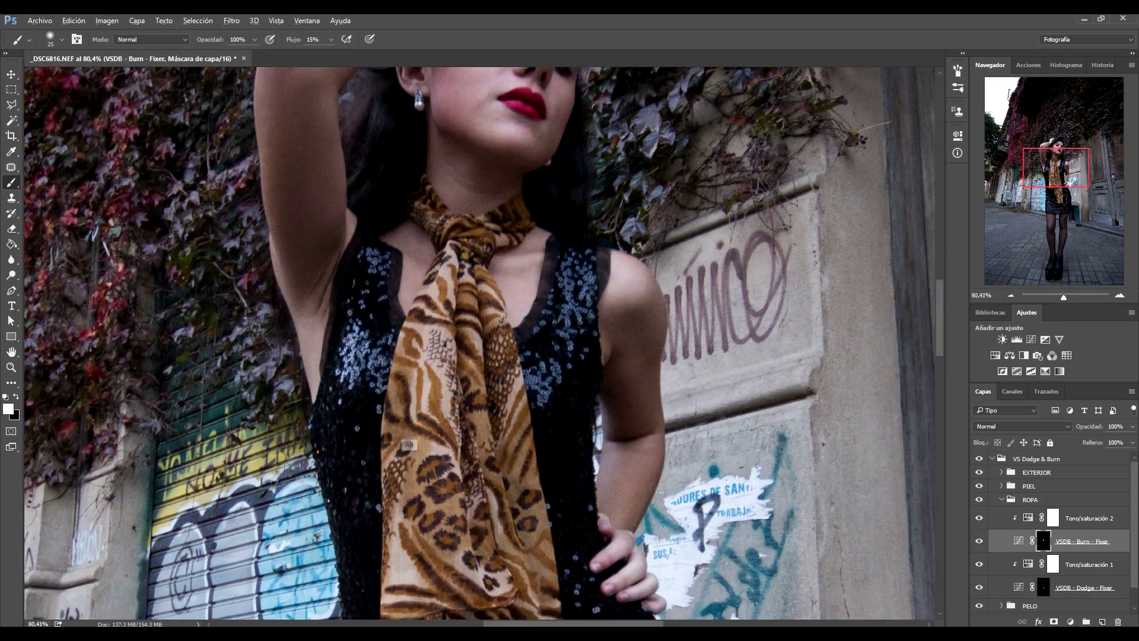
scroll(480, 343, "down", 5)
scroll(479, 343, "down", 2)
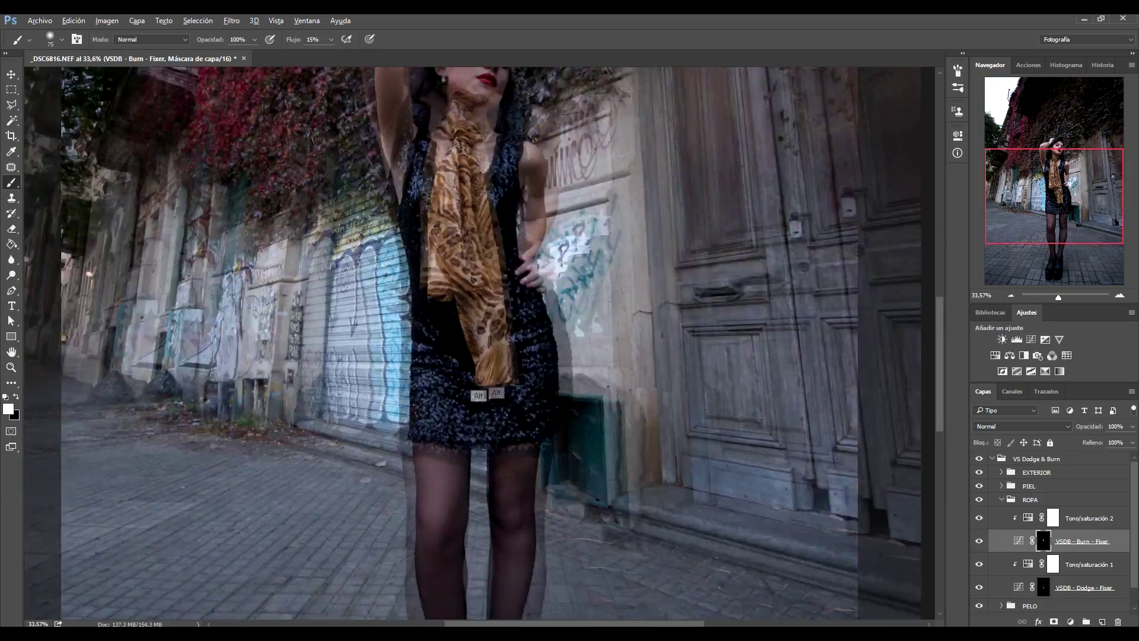
left_click(1043, 588)
key("bracketleft")
key("bracketleft")
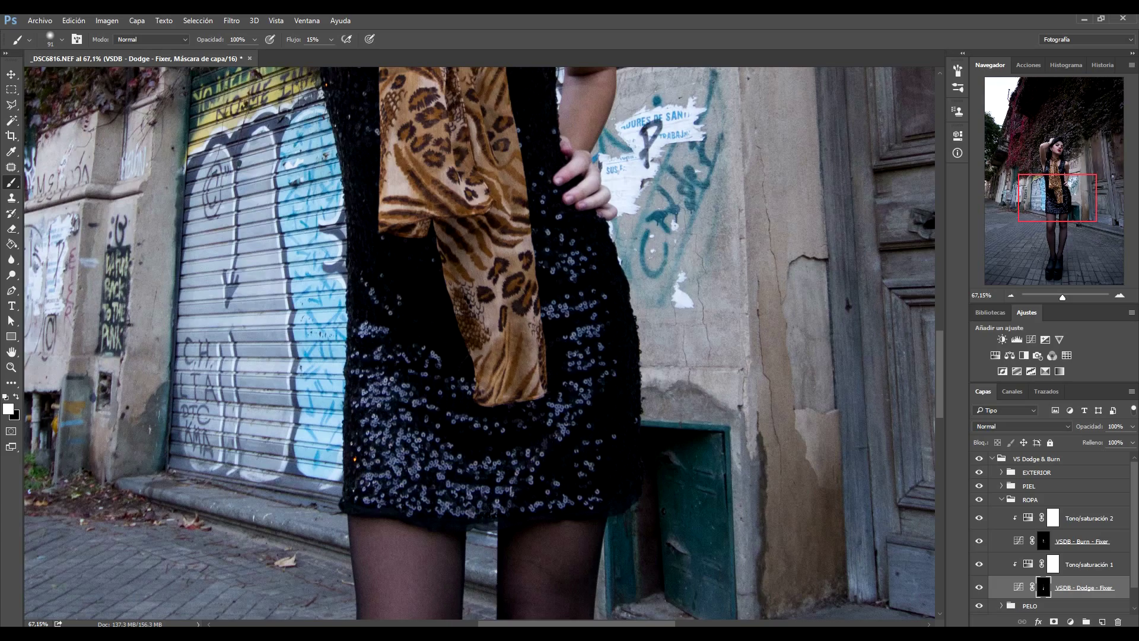
scroll(479, 343, "down", 1)
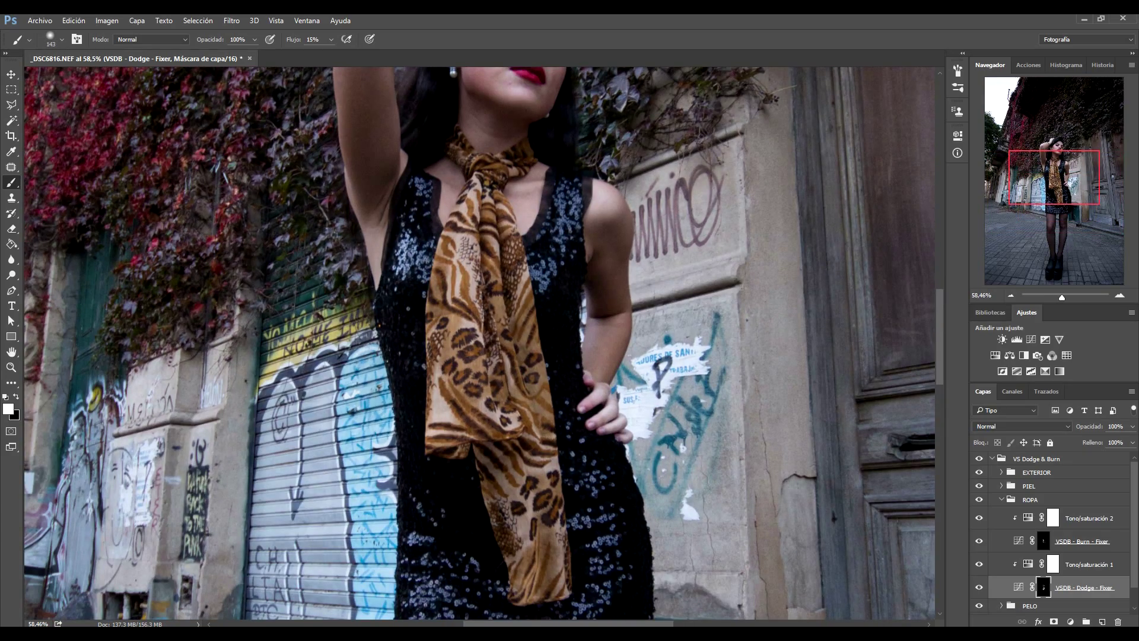
left_click(1043, 541)
scroll(479, 343, "down", 3)
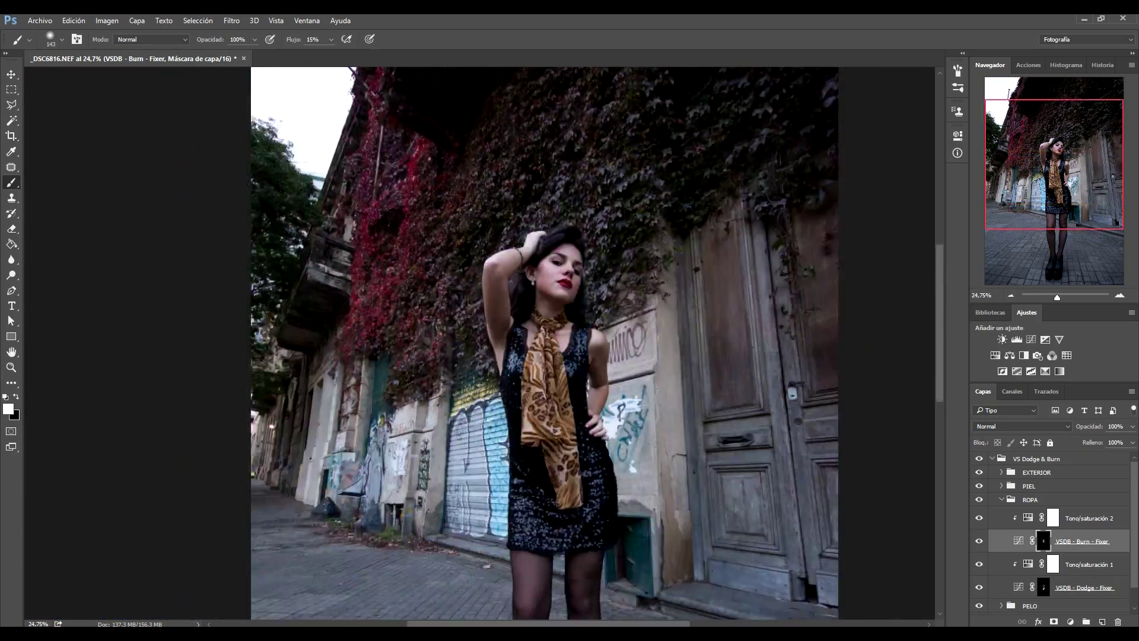
scroll(480, 356, "up", 4)
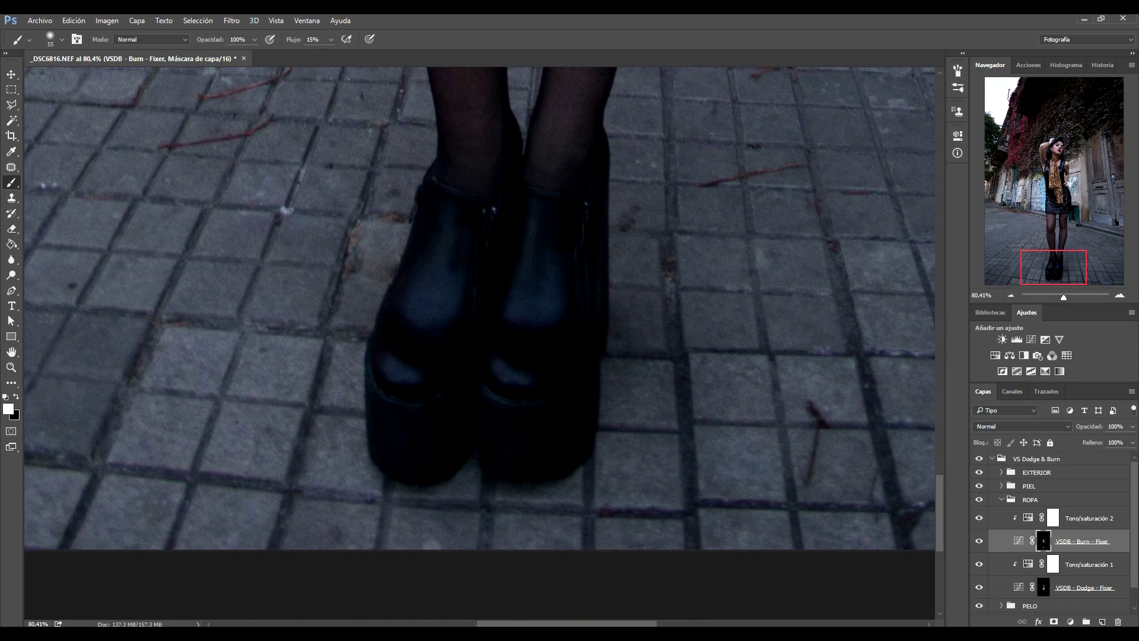
Return to the clothing dodge mask, fit the photo in the window and set brush flow to 10%.
left_click(1043, 587)
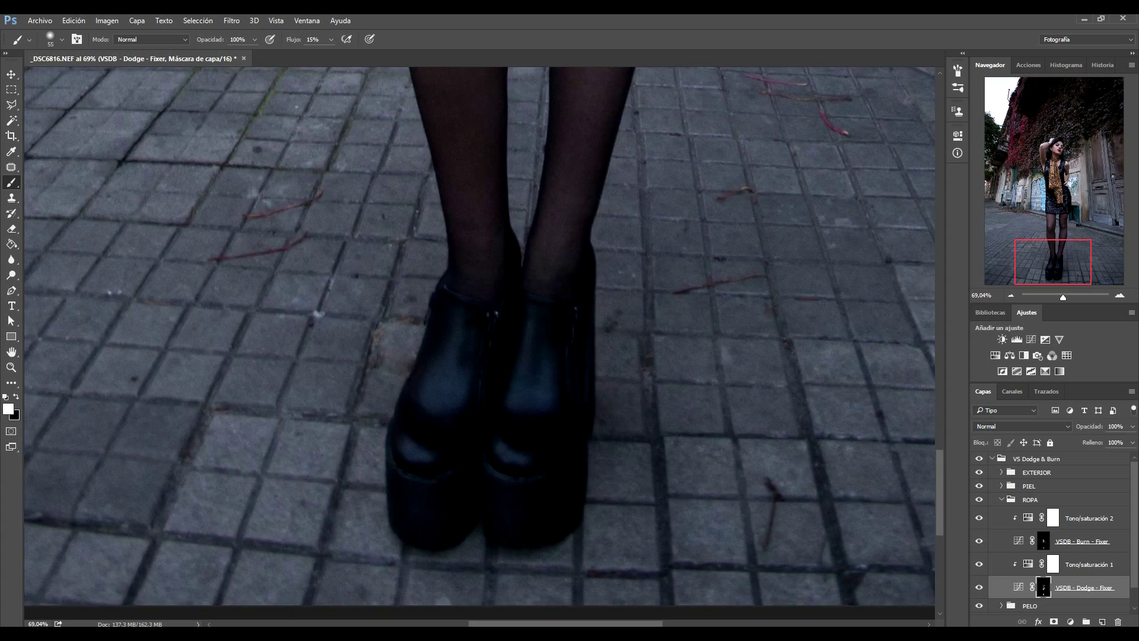
key("ctrl+0")
type("10")
key("Return")
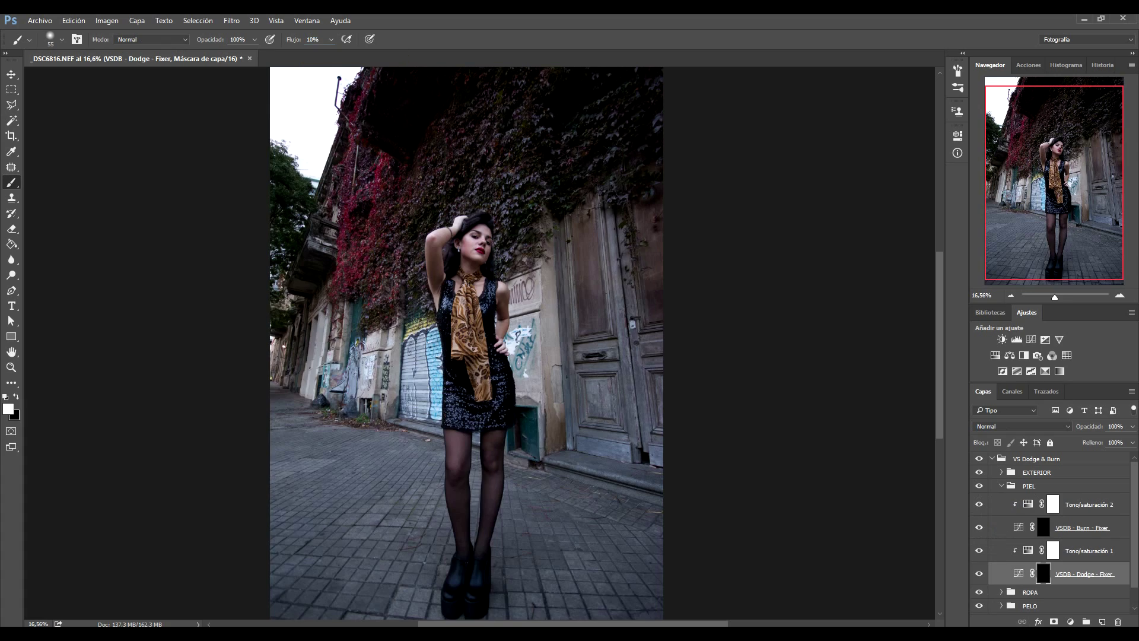
Dodge and burn the torso and scarf skin, alternating the PIEL burn and dodge masks.
scroll(415, 465, "up", 3)
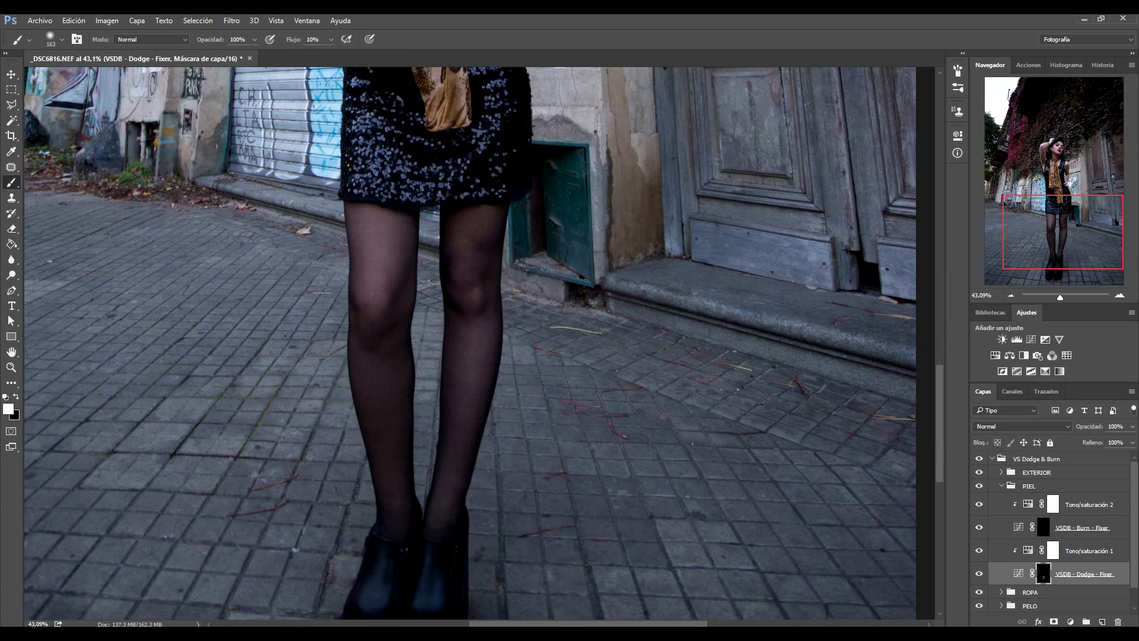
key("alt+bracketright")
key("alt+bracketright")
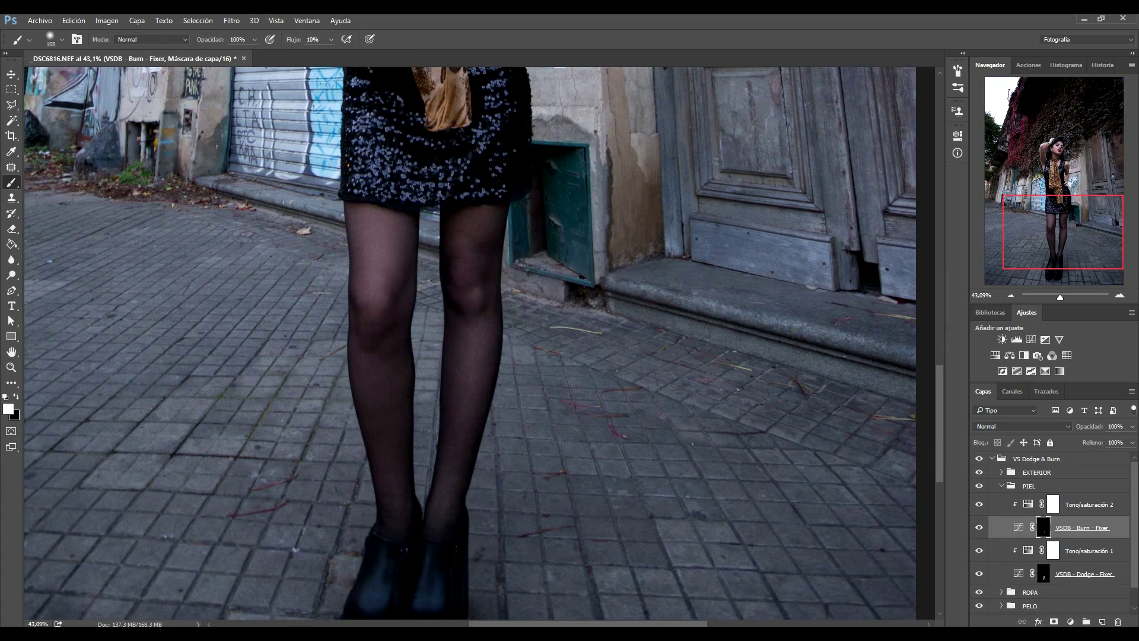
left_click_drag(469, 344, 385, 387)
scroll(469, 344, "up", 3)
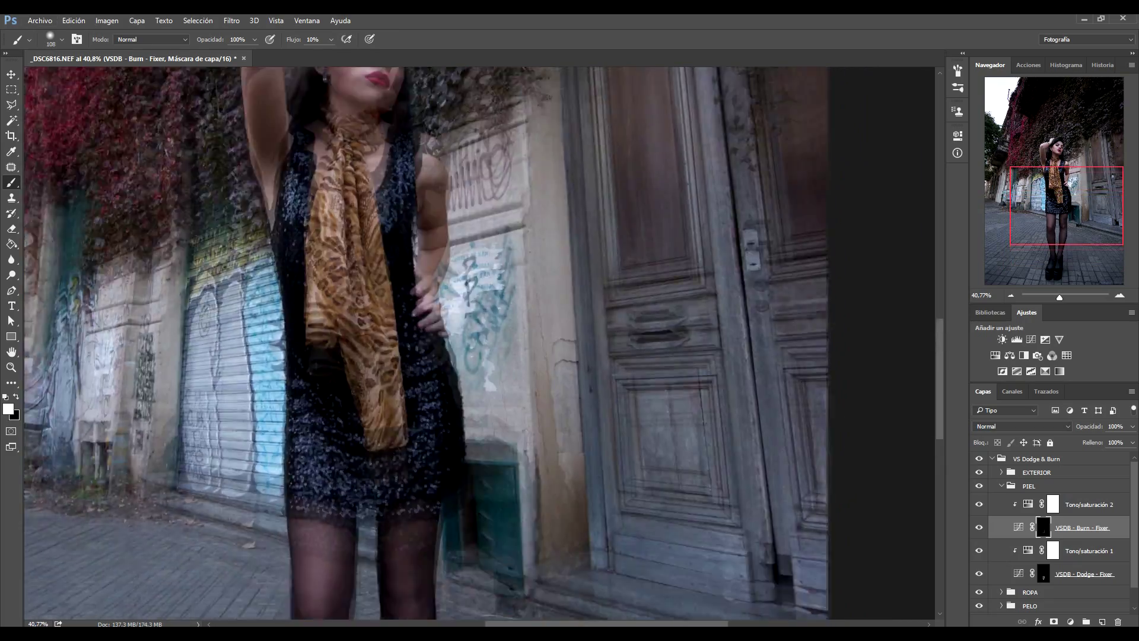
key("bracketleft")
key("bracketleft")
key("bracketleft")
key("bracketleft")
key("bracketleft")
key("alt+bracketleft")
key("alt+bracketleft")
left_click_drag(510, 249, 520, 248)
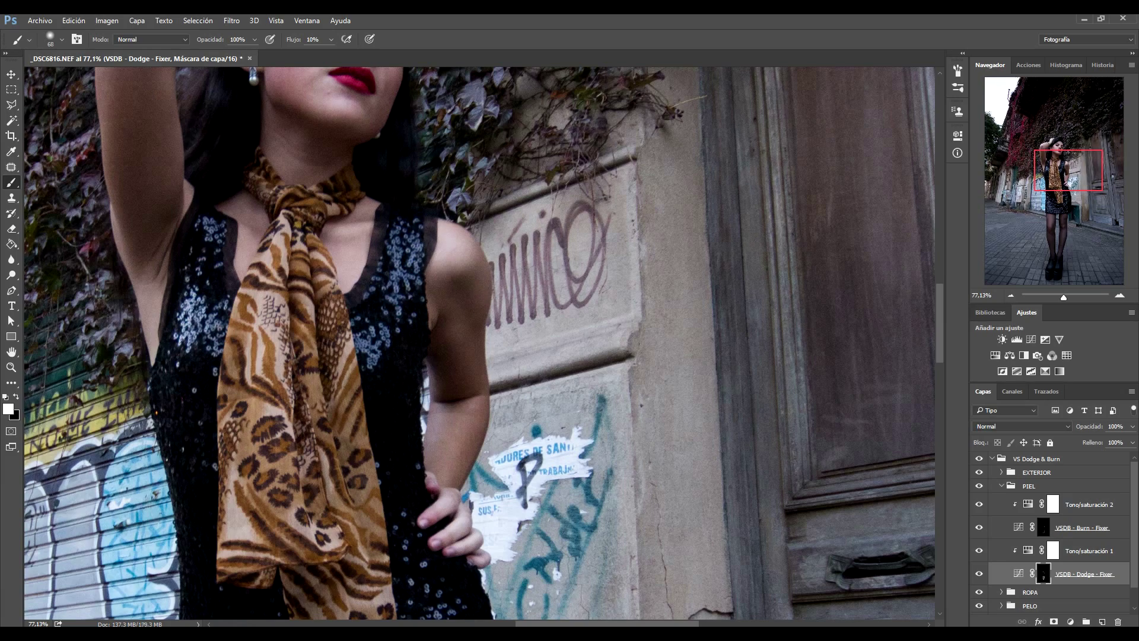
left_click_drag(475, 439, 614, 528)
left_click_drag(615, 380, 617, 529)
Dodge and burn the face skin around the lips with a finer brush.
left_click_drag(380, 239, 353, 238)
left_click(1082, 528)
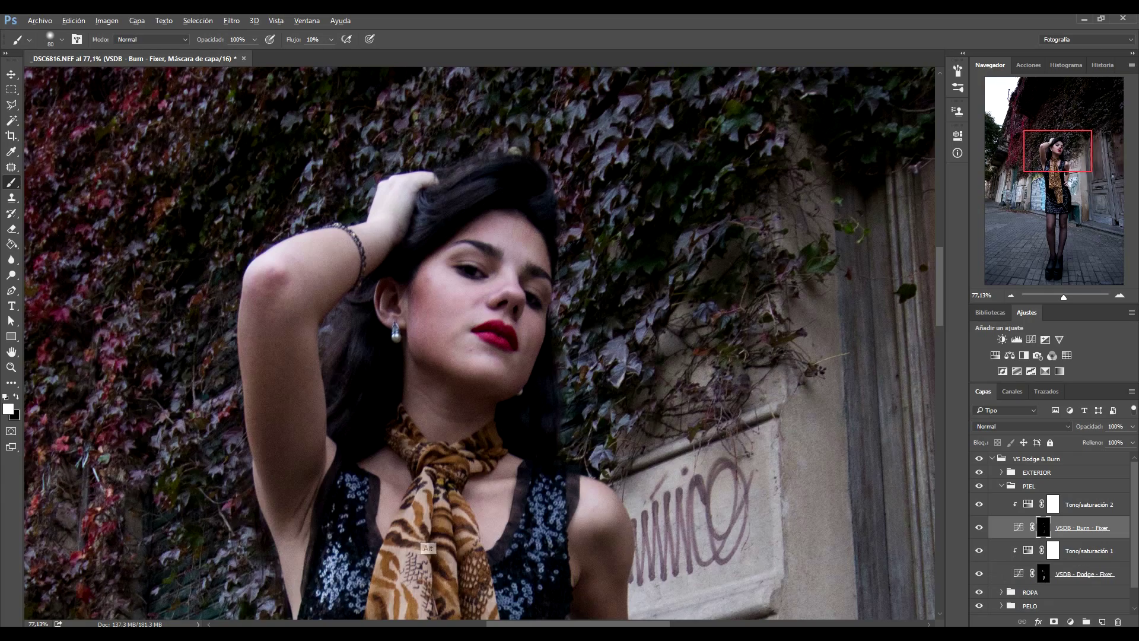
scroll(475, 344, "up", 1)
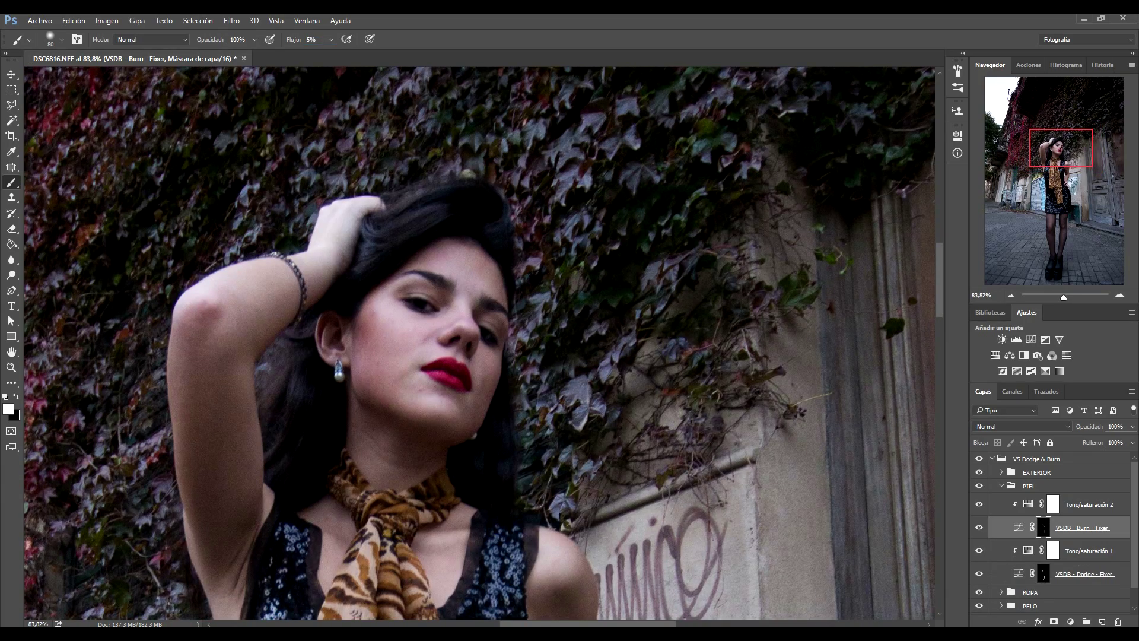
left_click_drag(458, 446, 486, 445)
left_click_drag(465, 368, 436, 372)
key("alt+bracketleft")
key("alt+bracketleft")
left_click_drag(474, 363, 484, 364)
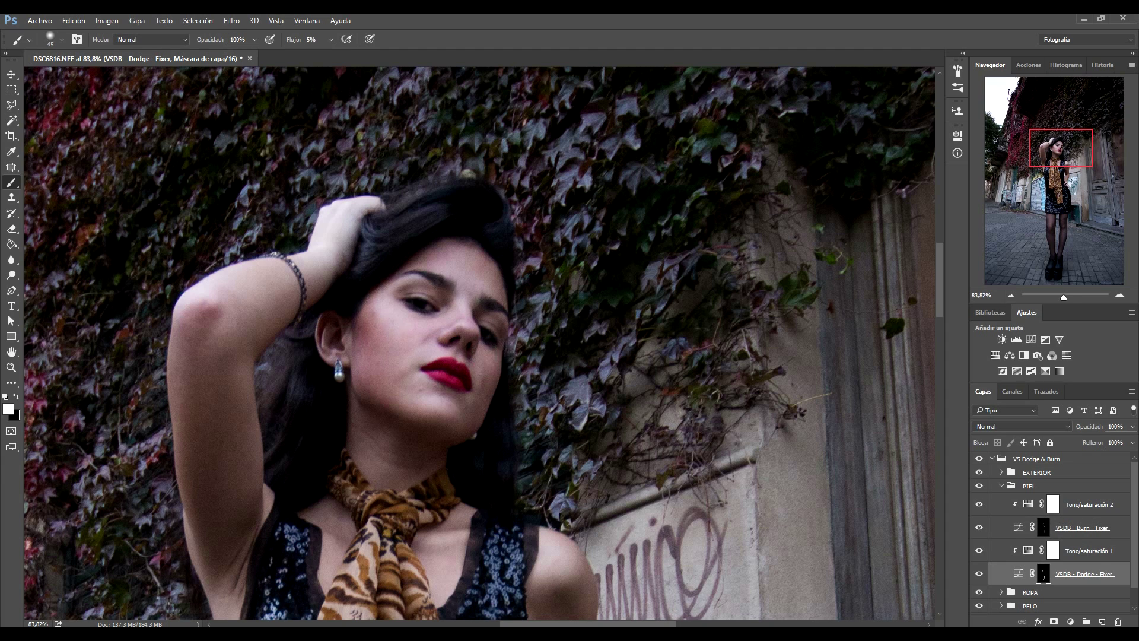
scroll(451, 373, "up", 2)
scroll(451, 373, "up", 2)
left_click_drag(432, 407, 370, 441)
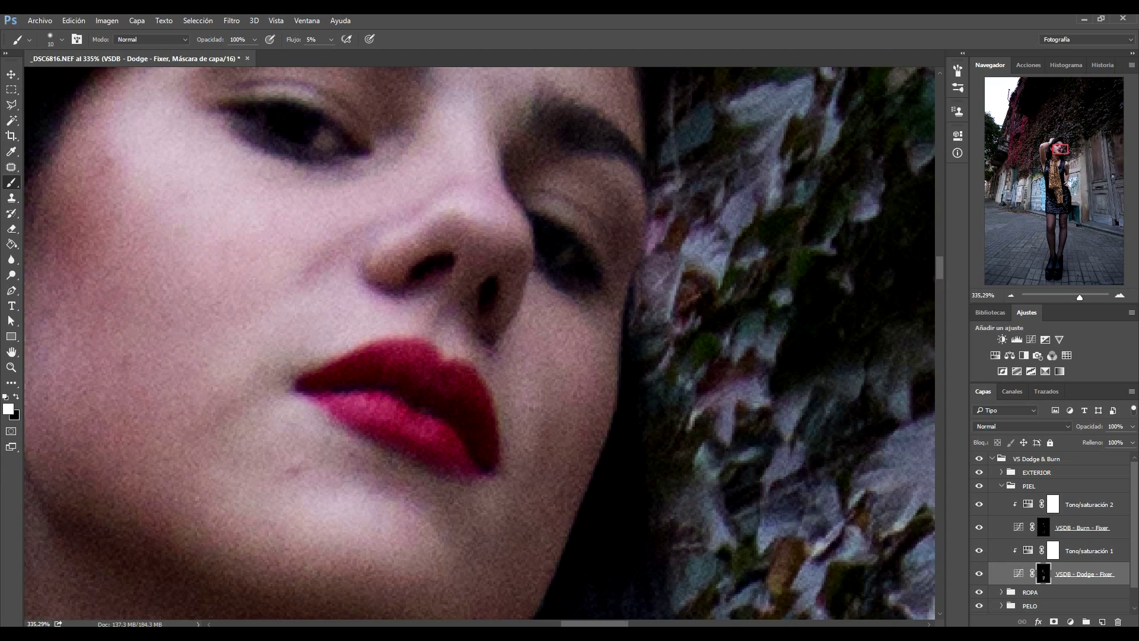
Finish burning the face, select the skin dodge layer and zoom out to the full portrait.
key("alt+bracketright")
key("alt+bracketright")
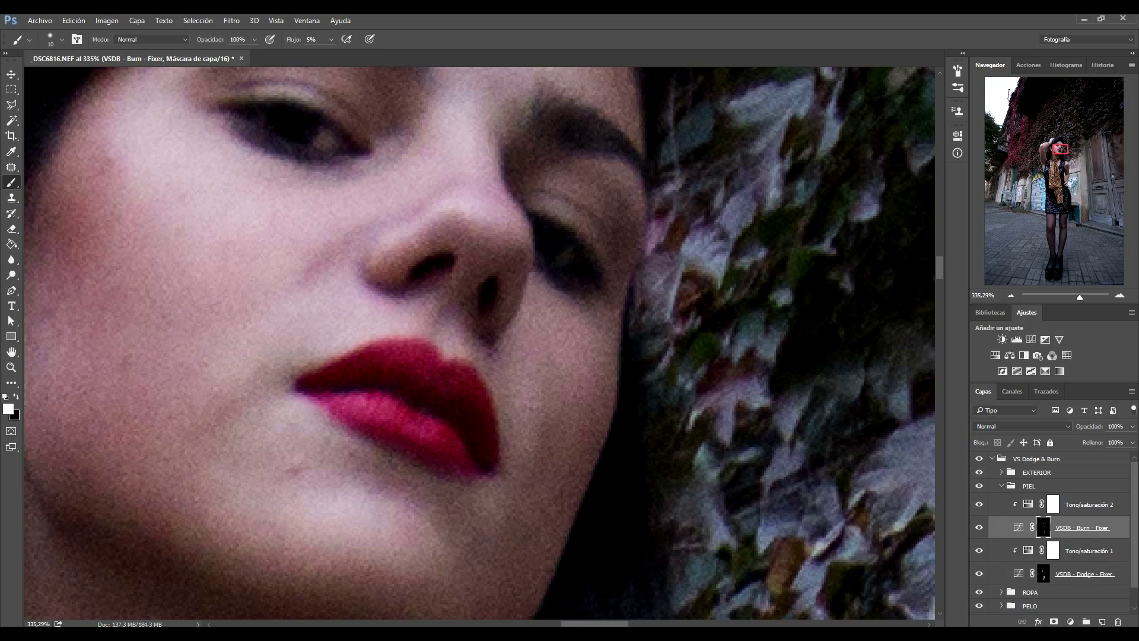
scroll(475, 344, "down", 4)
scroll(475, 344, "up", 2)
scroll(475, 344, "up", 1)
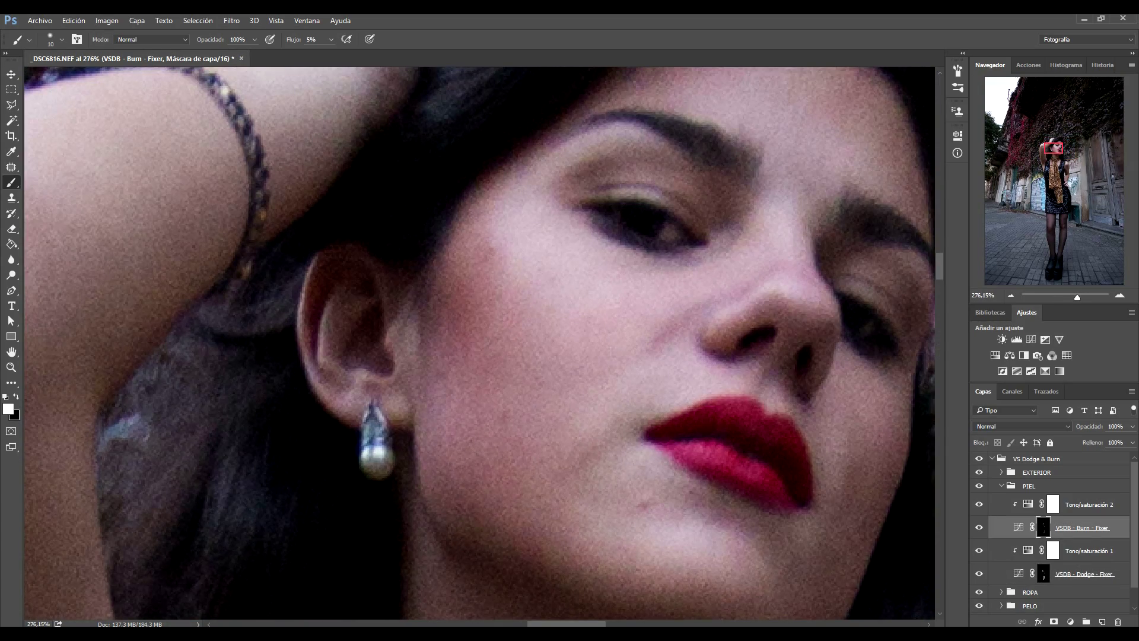
key("alt+bracketleft")
key("alt+bracketleft")
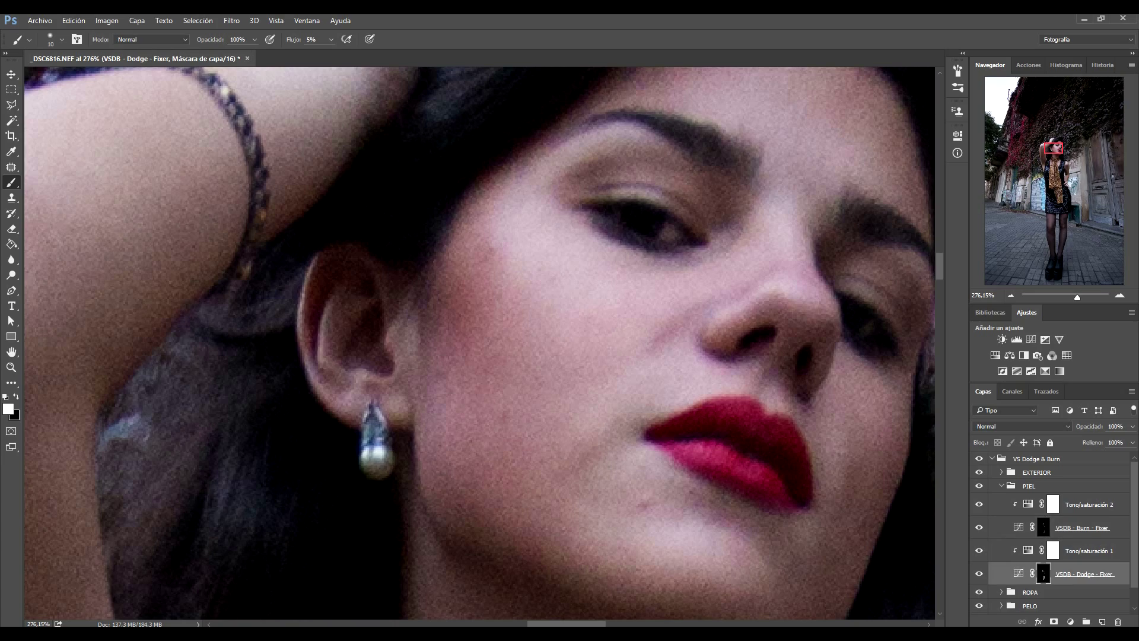
scroll(530, 349, "down", 5)
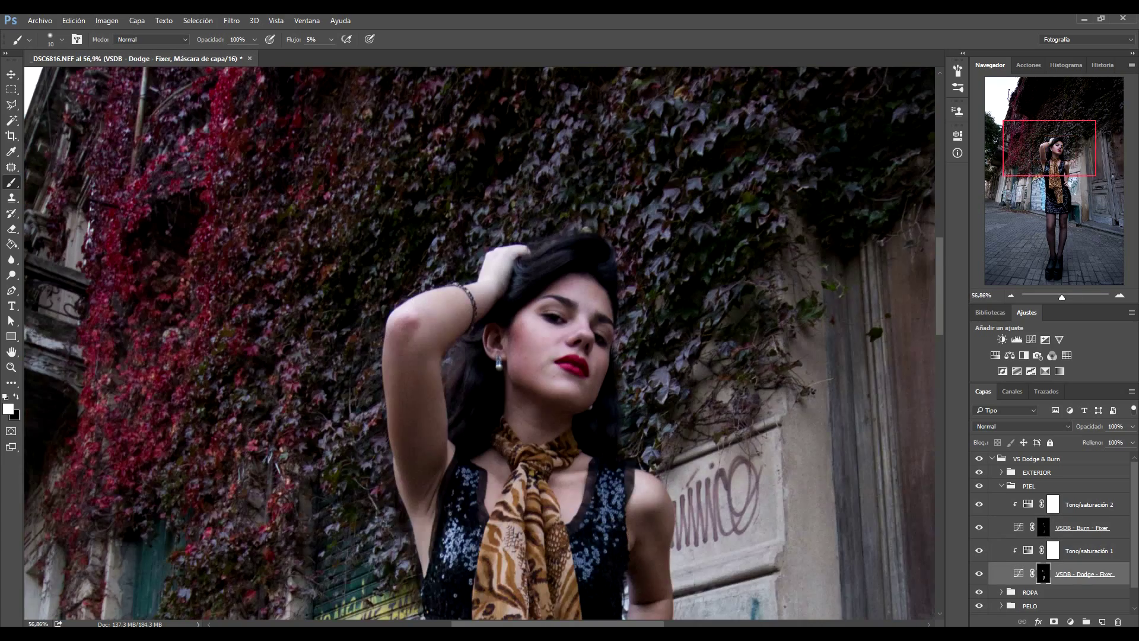
scroll(479, 342, "down", 3)
scroll(479, 342, "down", 2)
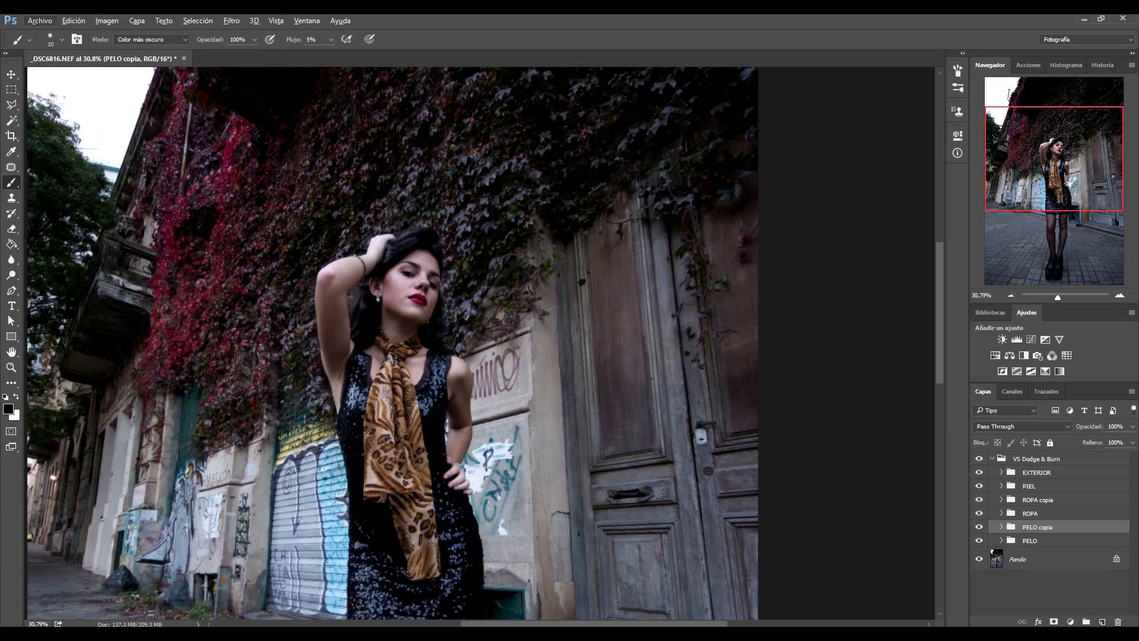
Toggle the Dodge & Burn group to compare, then colorize the skin Hue/Saturation to hue 39, saturation 10.
scroll(526, 270, "up", 3)
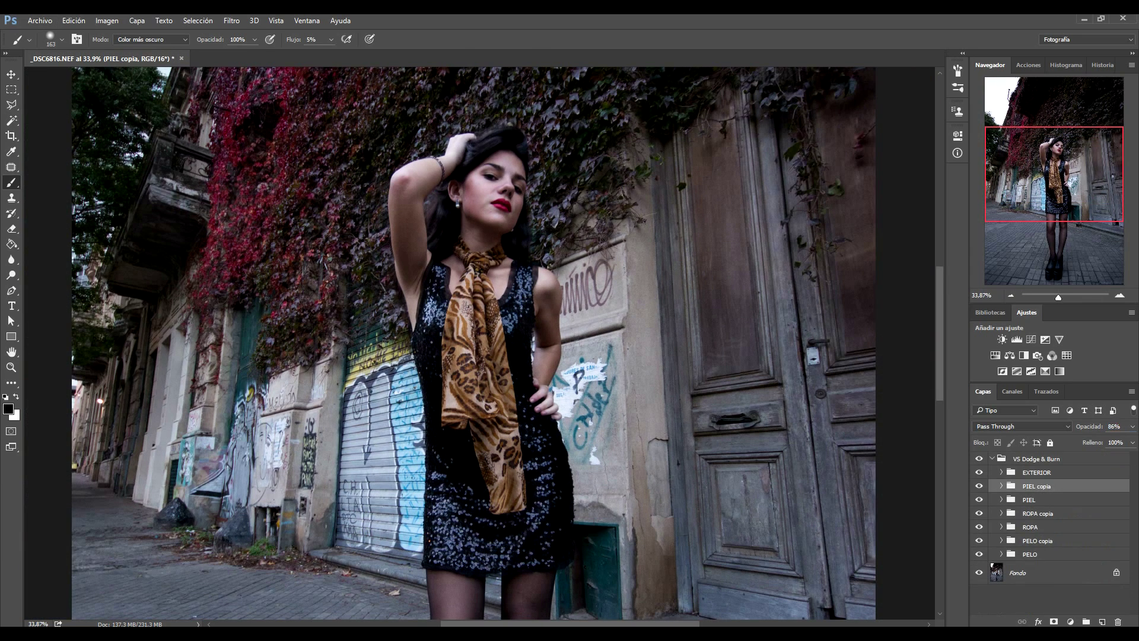
left_click(979, 459)
left_click(1002, 500)
double_click(1029, 564)
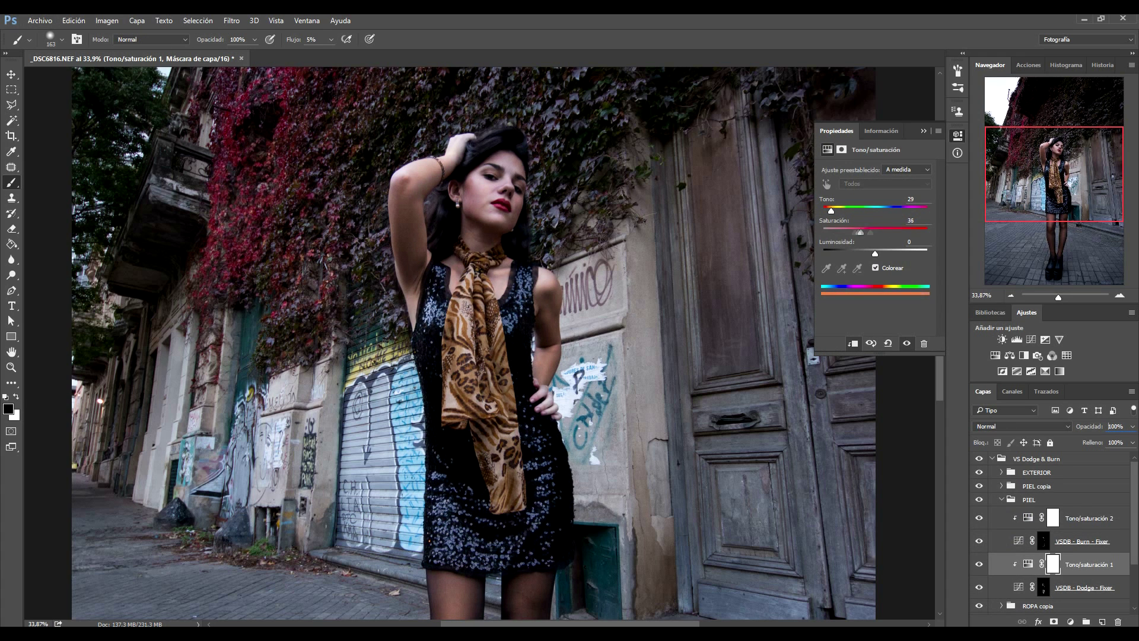
left_click_drag(832, 211, 841, 232)
left_click(958, 136)
Reopen and close the skin Hue/Saturation properties to review the settings.
scroll(474, 343, "down", 3)
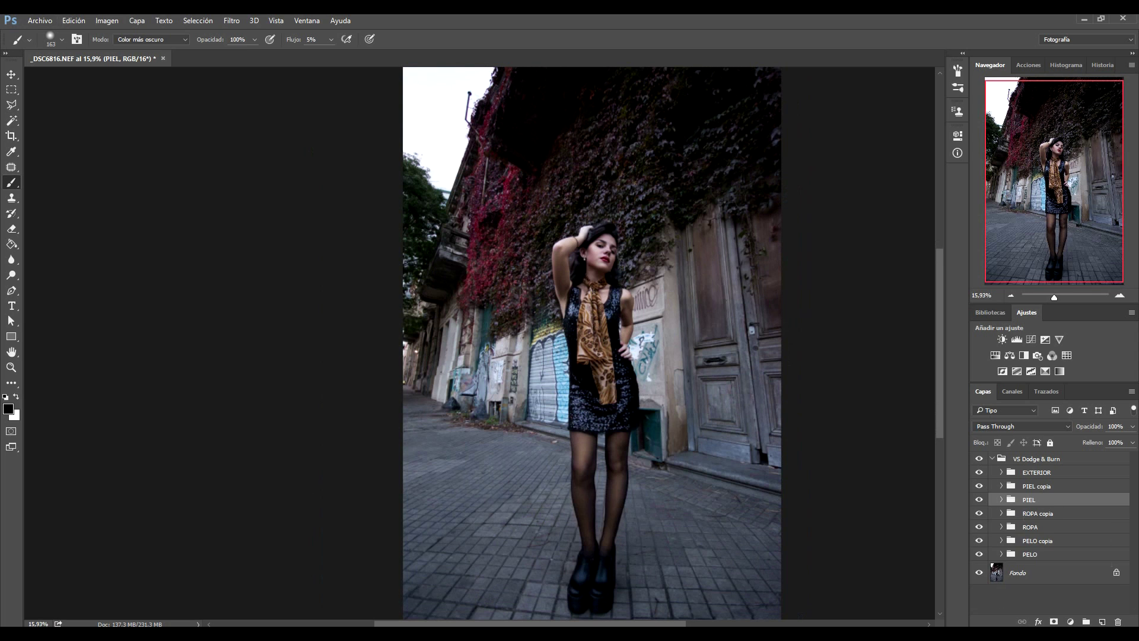
left_click(957, 136)
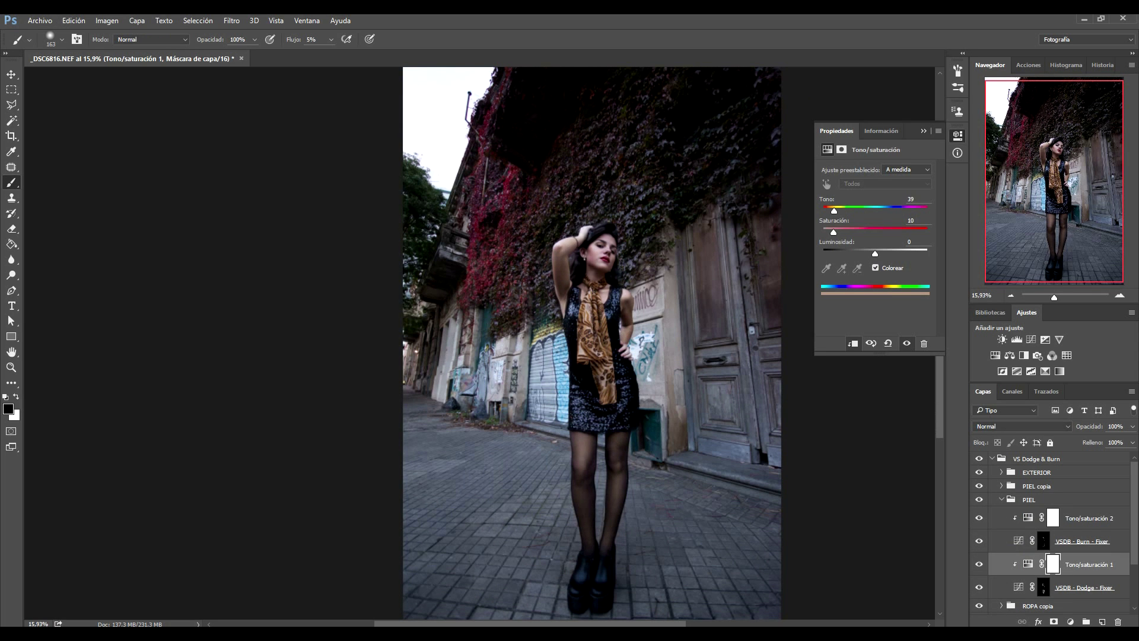
left_click(957, 136)
scroll(475, 344, "up", 2)
scroll(475, 344, "down", 2)
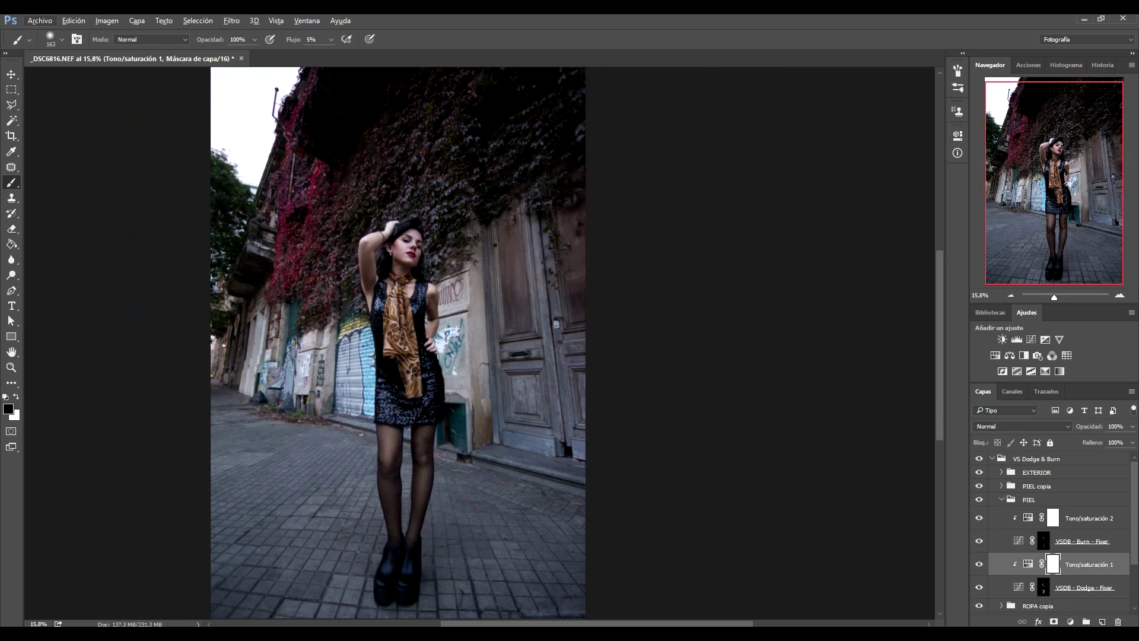
Collapse PIEL, expand EXTERIOR and select the exterior dodge layer.
left_click(1001, 500)
left_click(1001, 473)
left_click(1057, 560)
scroll(533, 397, "up", 3)
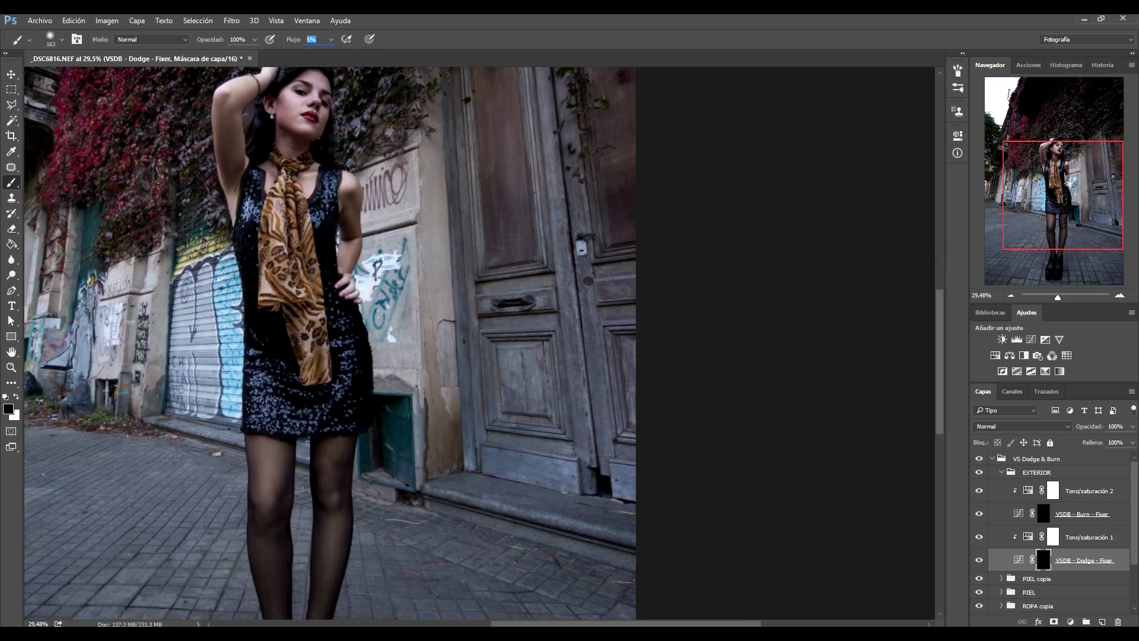
type("15")
Burn the door panel frame edges, lower edge and upper rail on the exterior burn mask.
scroll(593, 582, "up", 5)
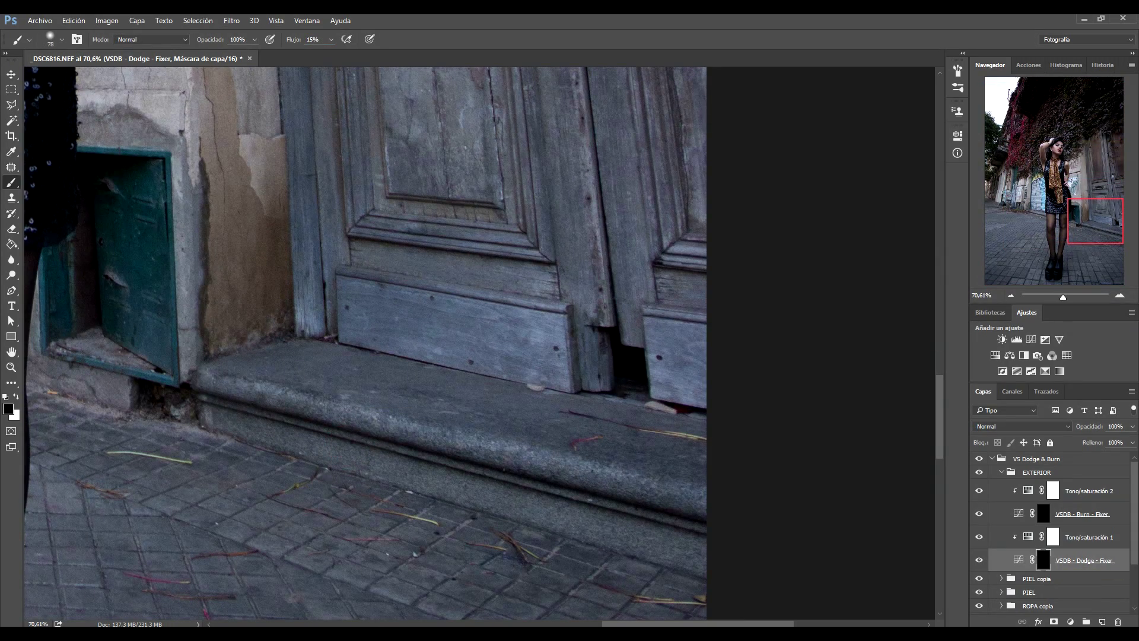
left_click(1080, 514)
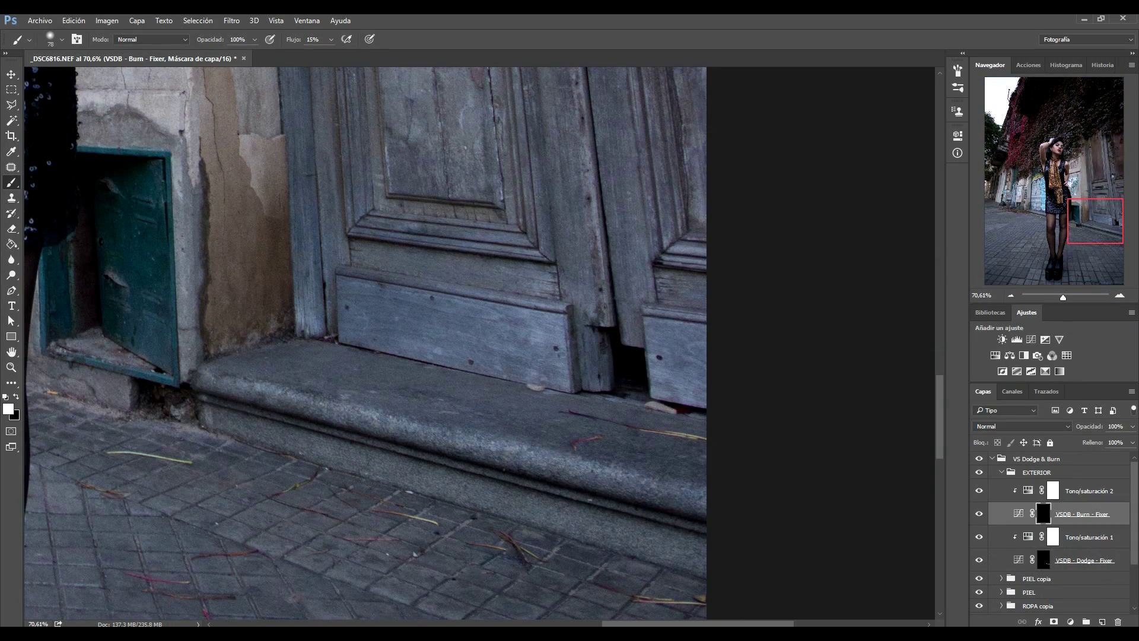
scroll(365, 342, "down", 3)
scroll(365, 342, "up", 2)
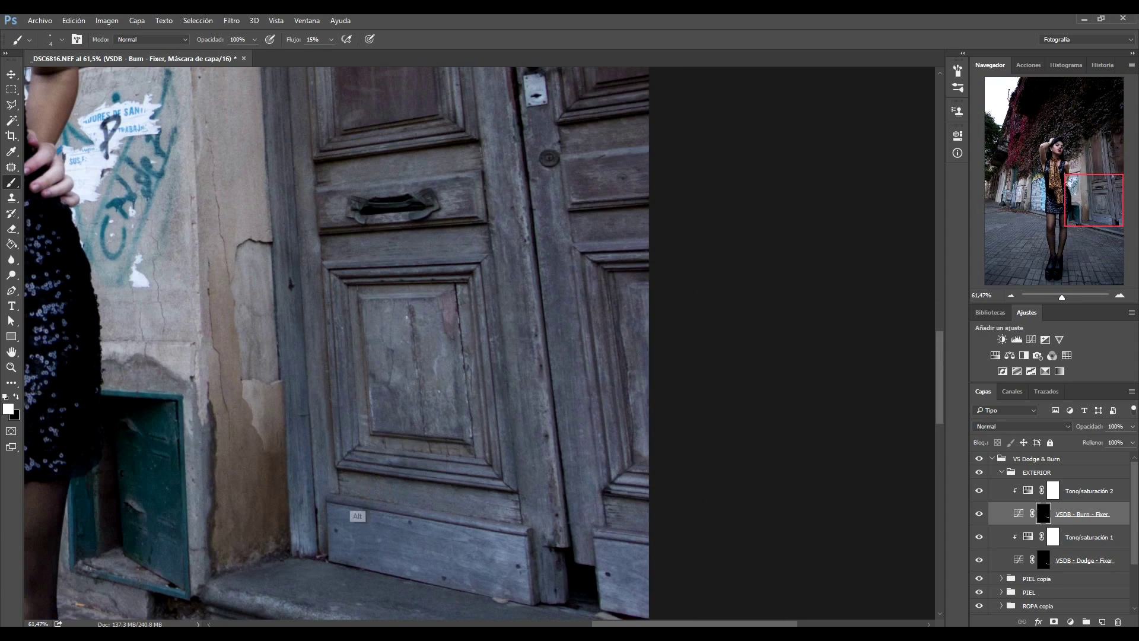
mouse_move(498, 341)
left_mouse_down()
mouse_move(488, 237)
mouse_move(428, 232)
left_mouse_up()
left_click_drag(452, 285, 350, 342)
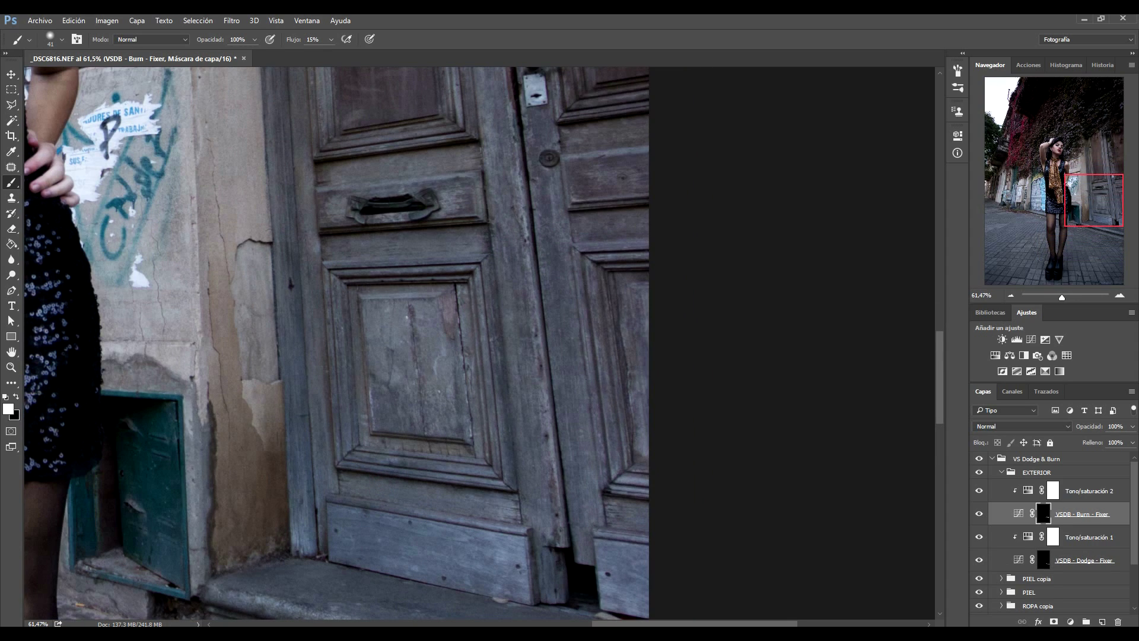
left_click_drag(535, 547, 535, 585)
left_click_drag(330, 169, 359, 169)
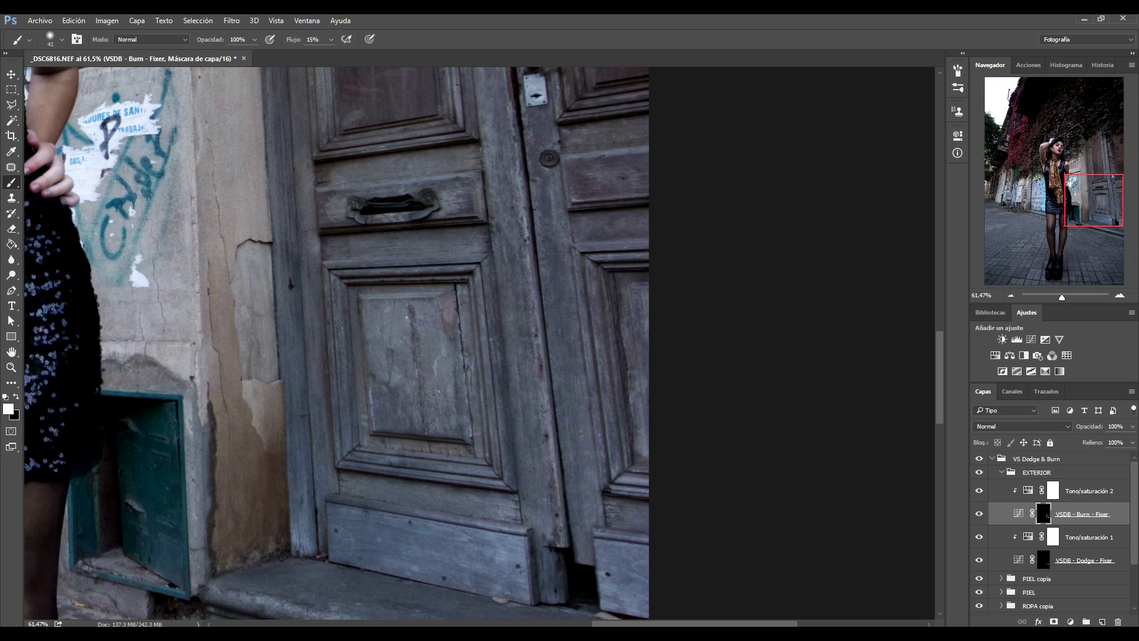
scroll(336, 346, "up", 3)
Brighten highlights on the door panels on the exterior dodge mask with a brush about 123.
key("alt+bracketleft")
key("alt+bracketleft")
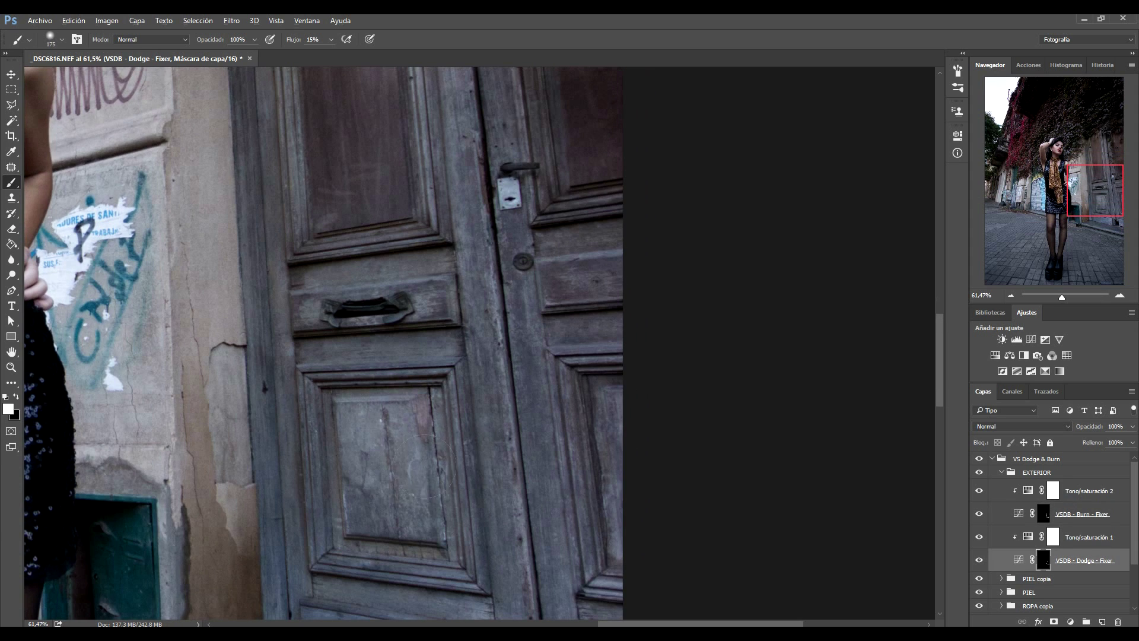
scroll(336, 347, "down", 3)
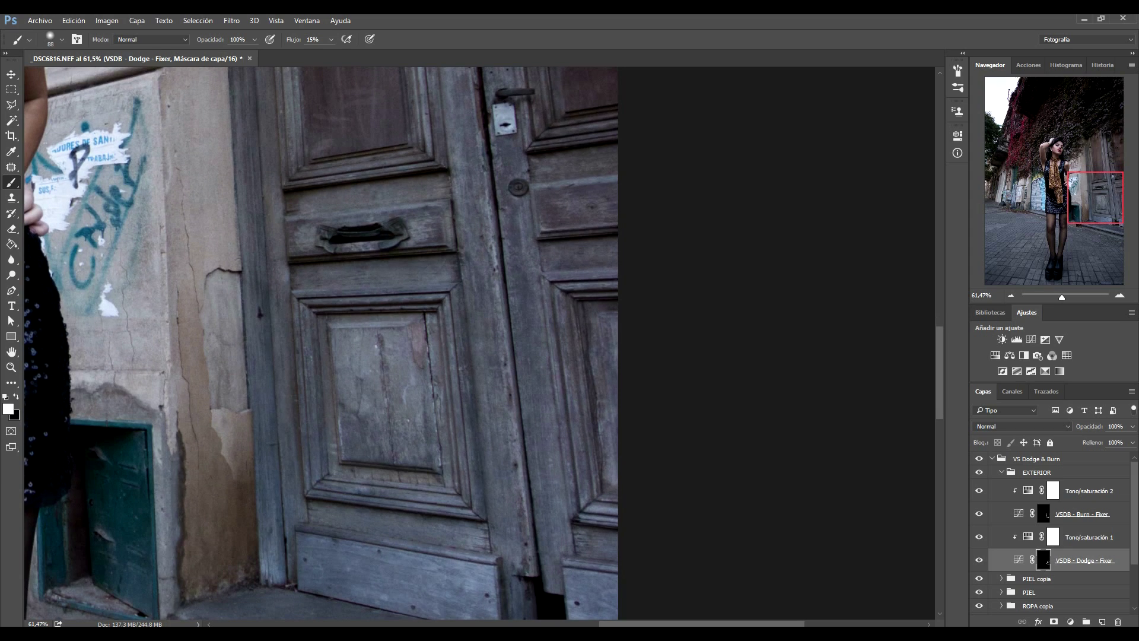
scroll(509, 255, "down", 3)
key("bracketright")
key("bracketright")
key("bracketright")
key("bracketleft")
key("bracketleft")
key("bracketleft")
left_click_drag(486, 418, 521, 420)
left_click_drag(365, 431, 409, 430)
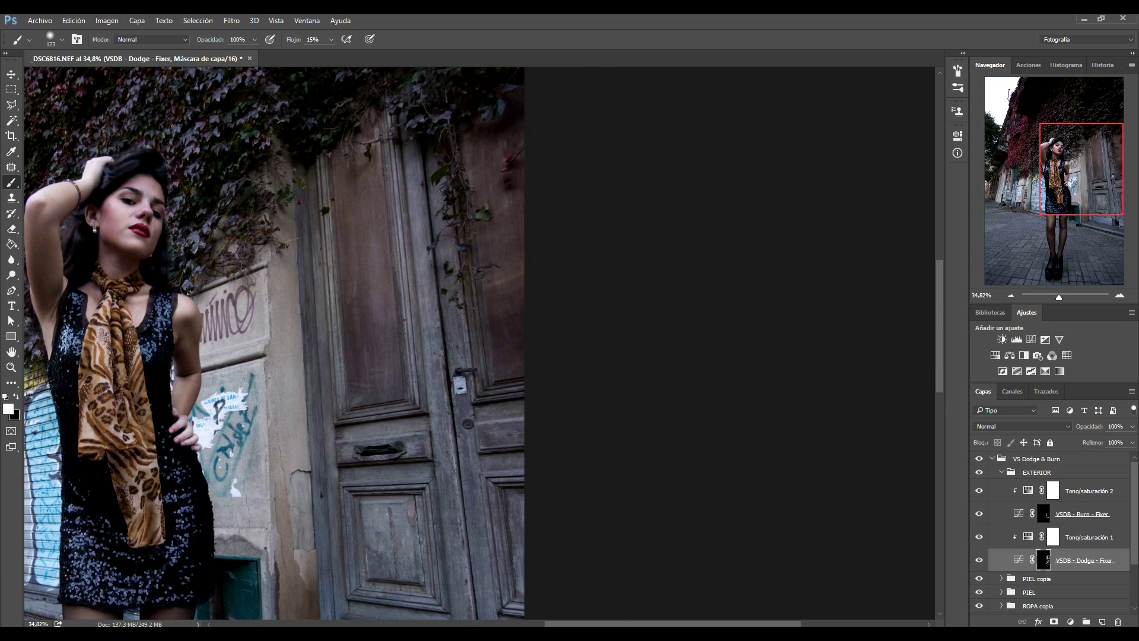
Deepen the shadows across the door panels on the exterior burn mask.
key("alt+bracketright")
key("alt+bracketright")
left_click_drag(406, 356, 398, 154)
left_click_drag(333, 392, 374, 121)
left_click_drag(317, 196, 362, 145)
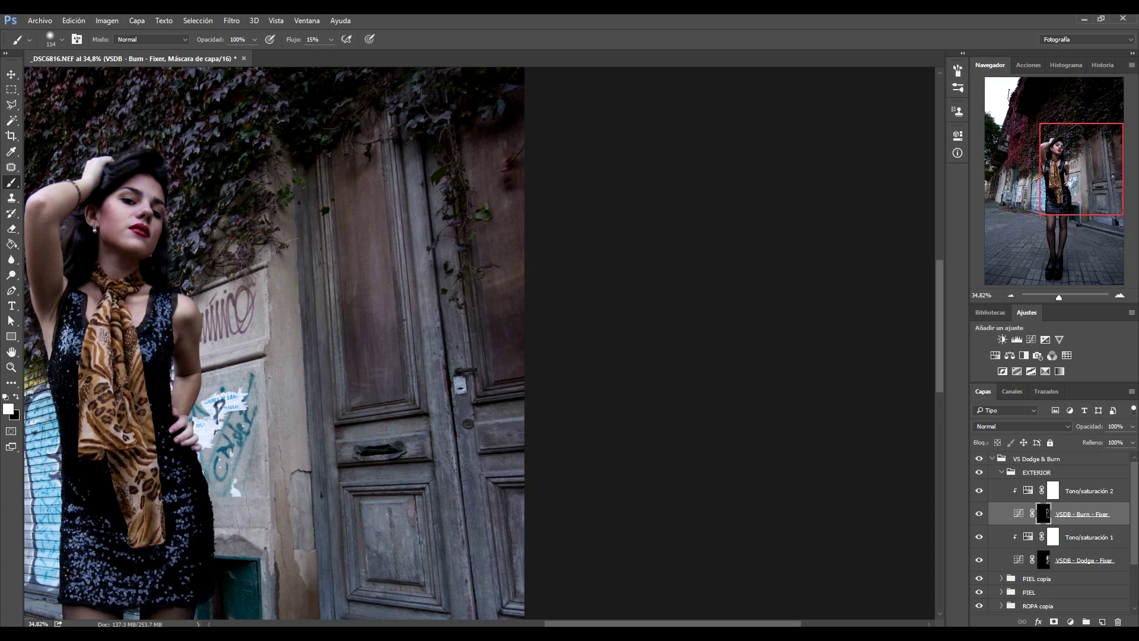
scroll(505, 233, "down", 2)
scroll(395, 420, "up", 2)
left_click_drag(343, 439, 342, 143)
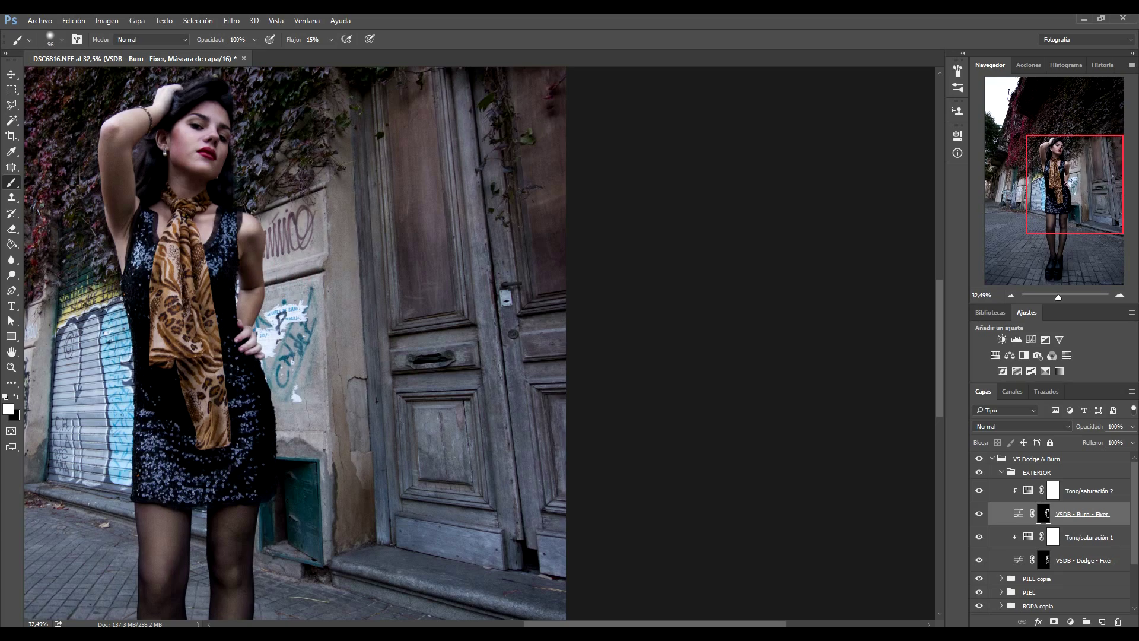
Lighten the shutter's left edge on the exterior dodge mask with a size 66 brush.
left_click_drag(344, 95, 287, 130)
scroll(368, 267, "down", 2)
scroll(368, 267, "up", 3)
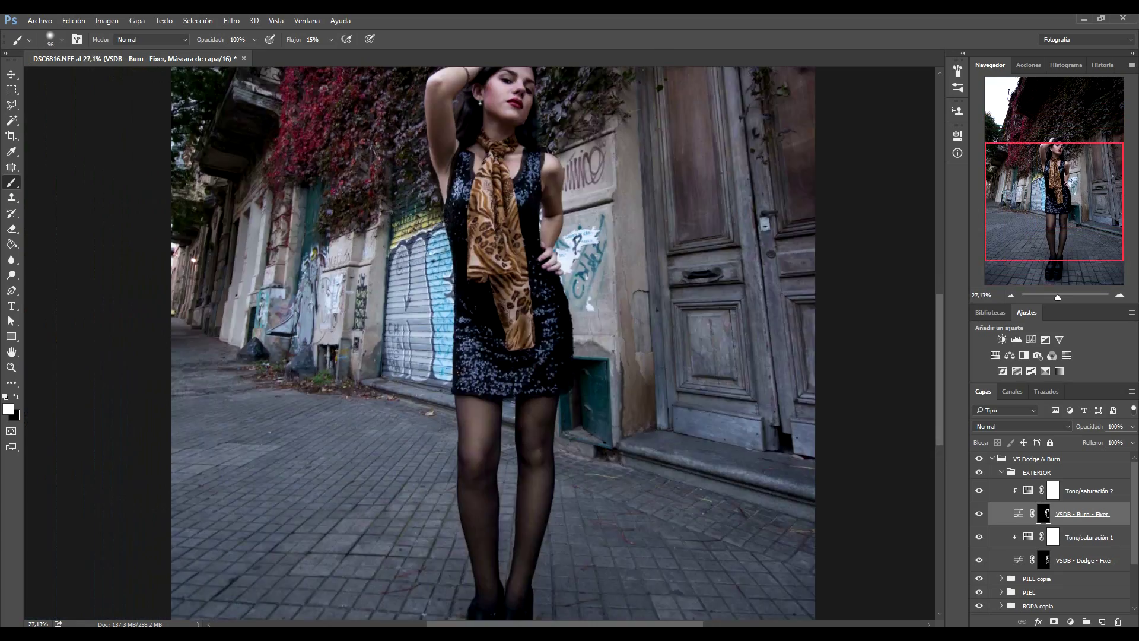
scroll(368, 267, "up", 1)
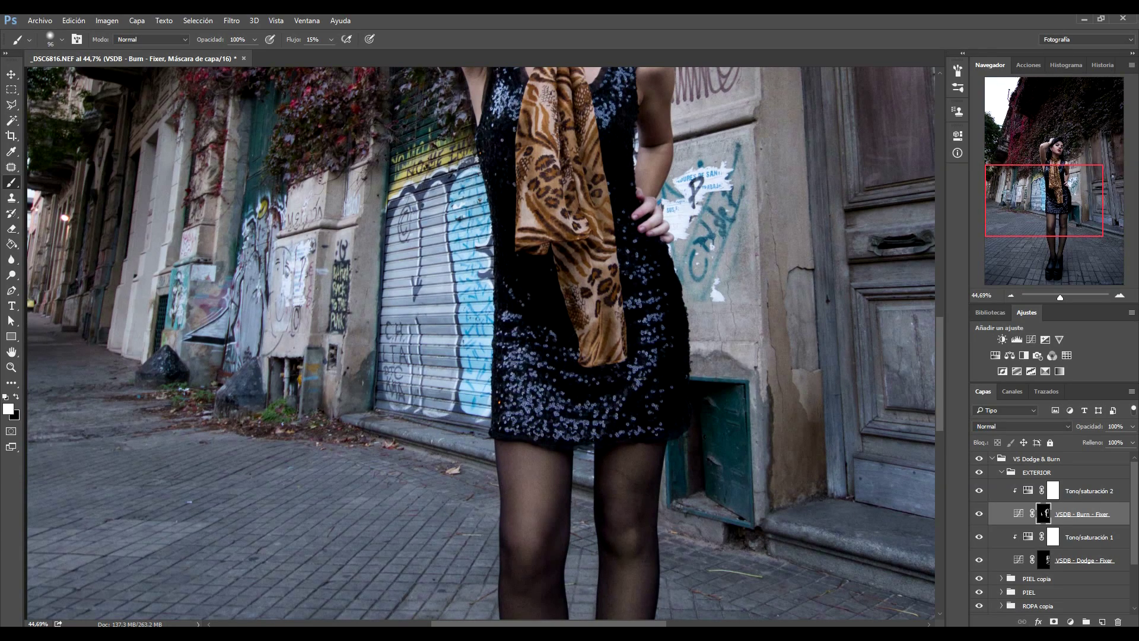
scroll(415, 238, "up", 2)
left_click(1080, 560)
key("bracketleft")
key("bracketleft")
key("bracketleft")
left_click_drag(439, 261, 433, 504)
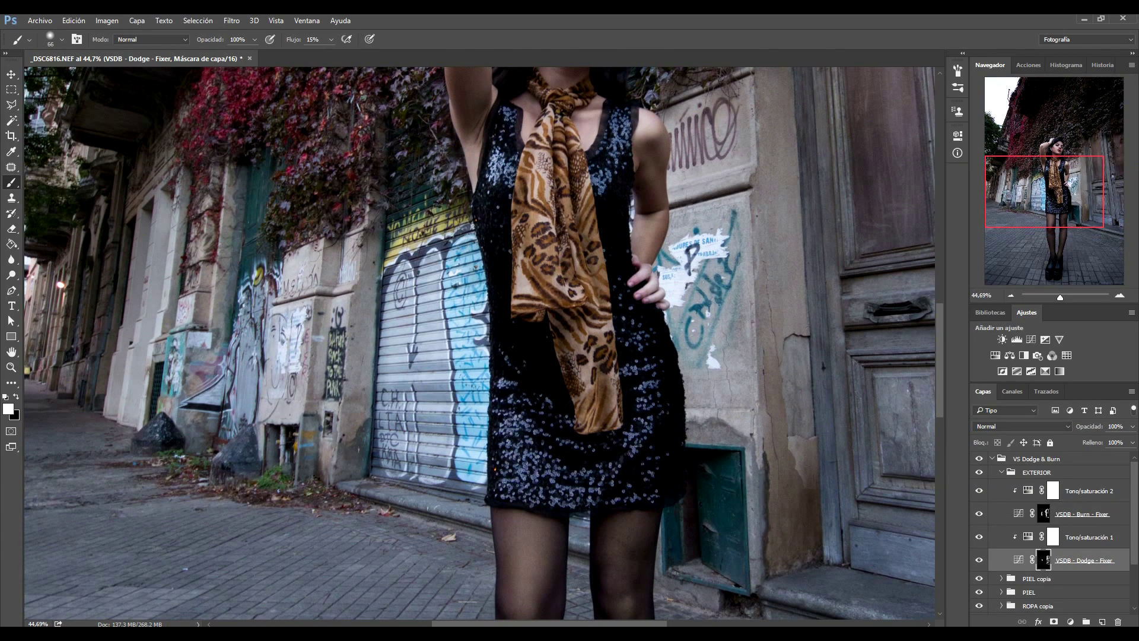
Burn the wall edge left of the shutter and the left pillar edge on the exterior burn mask.
key("alt+bracketright")
key("bracketright")
key("bracketright")
key("bracketright")
left_click_drag(314, 463, 332, 261)
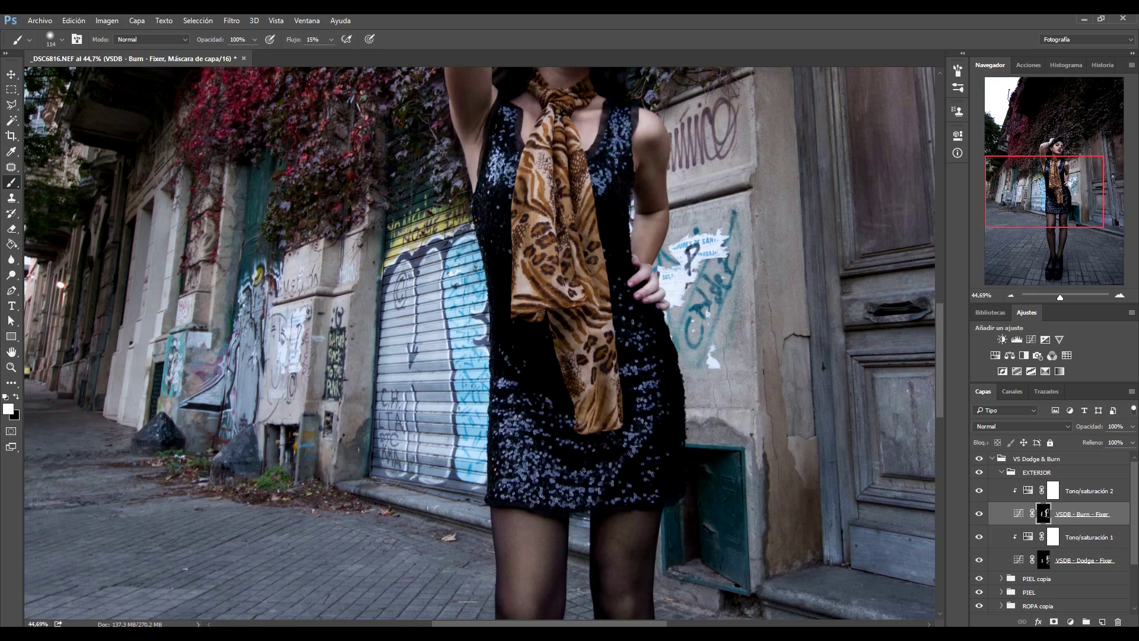
scroll(333, 291, "up", 5)
key("bracketleft")
key("bracketleft")
key("bracketleft")
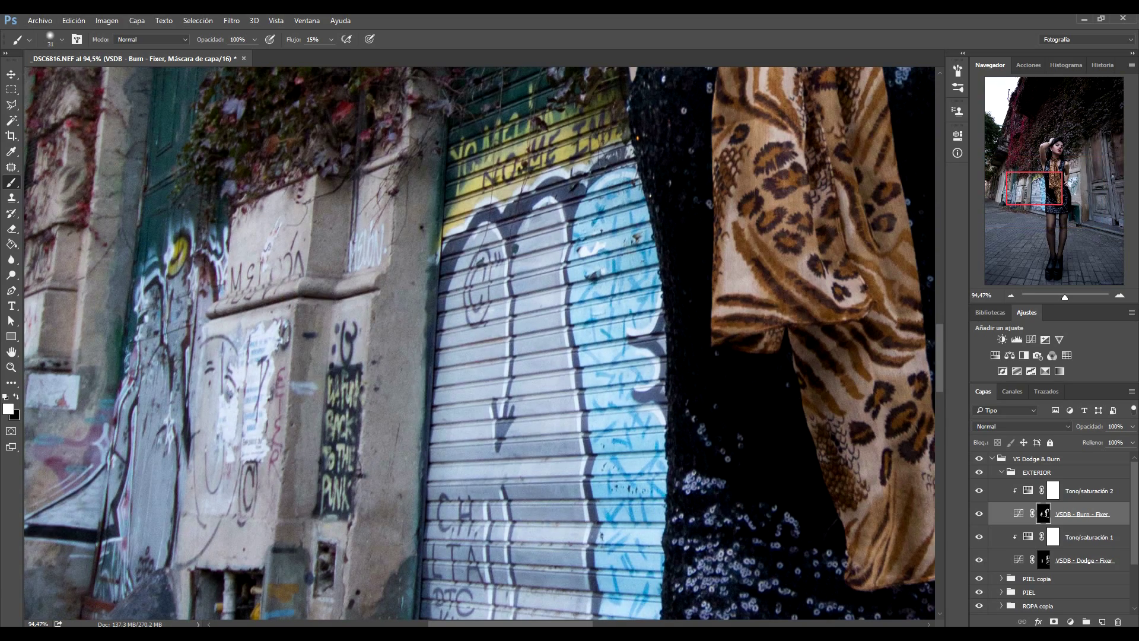
scroll(321, 356, "down", 3)
key("bracketright")
key("bracketright")
key("bracketright")
key("bracketleft")
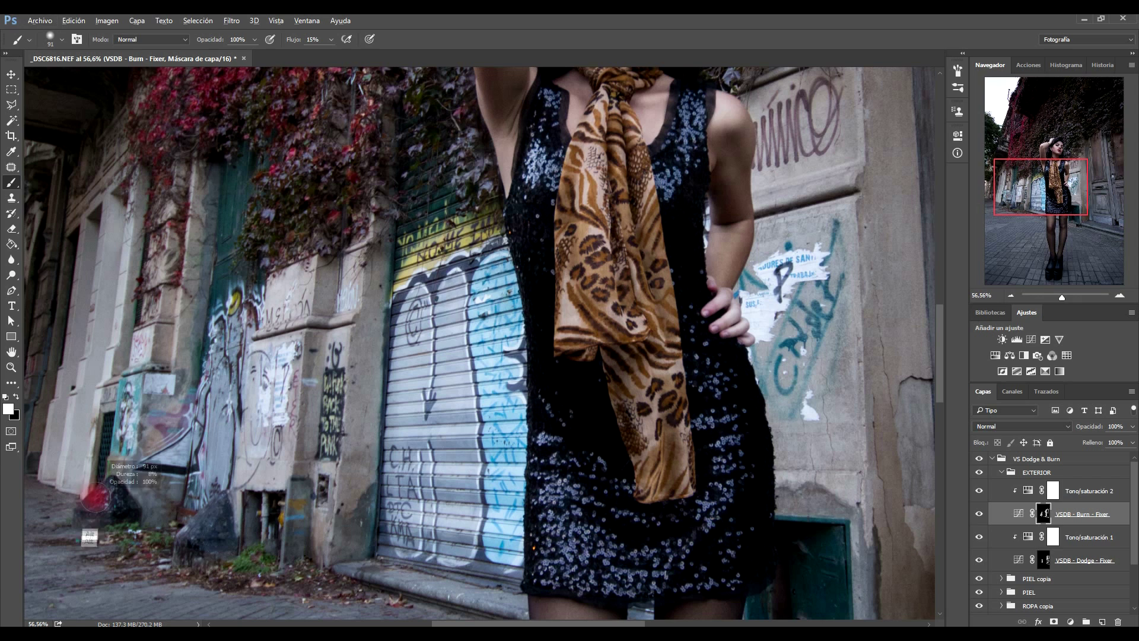
left_click_drag(149, 492, 196, 178)
Deepen shadows along the left pillar and left wall edges with a size 47 brush.
key("bracketleft")
key("bracketleft")
key("bracketleft")
left_click_drag(160, 356, 172, 208)
left_click_drag(124, 392, 131, 202)
left_click_drag(71, 487, 98, 339)
left_click_drag(97, 386, 119, 202)
left_click_drag(56, 475, 71, 249)
scroll(256, 208, "down", 2)
left_click_drag(255, 208, 237, 208)
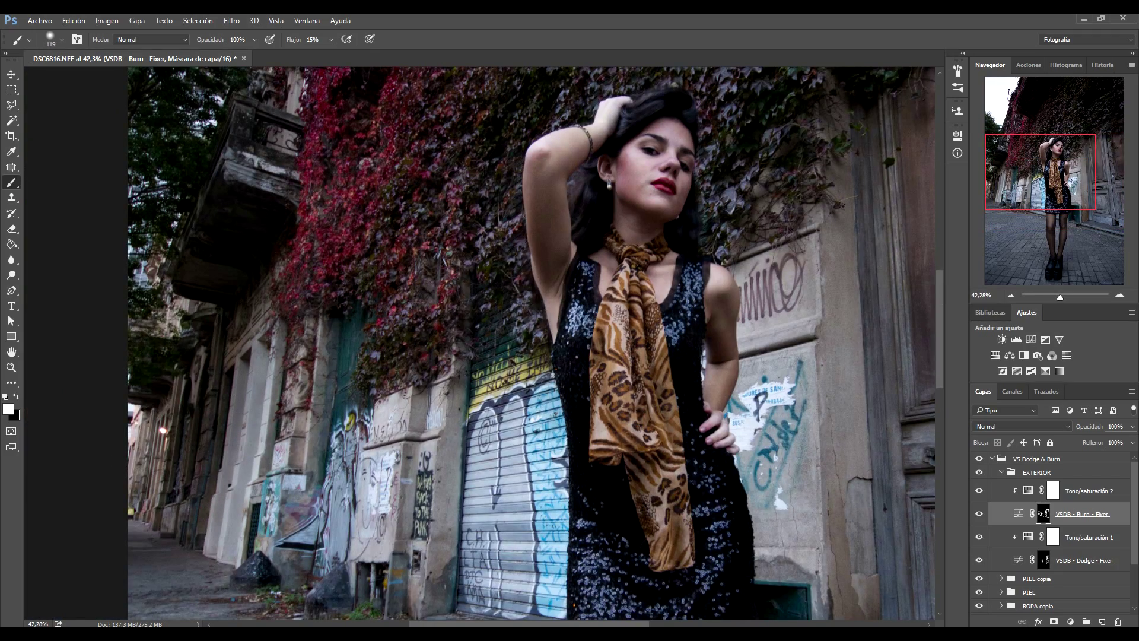
Lighten a strip of the graffiti wall with a brush about 62.
scroll(315, 214, "down", 3)
scroll(324, 437, "up", 3)
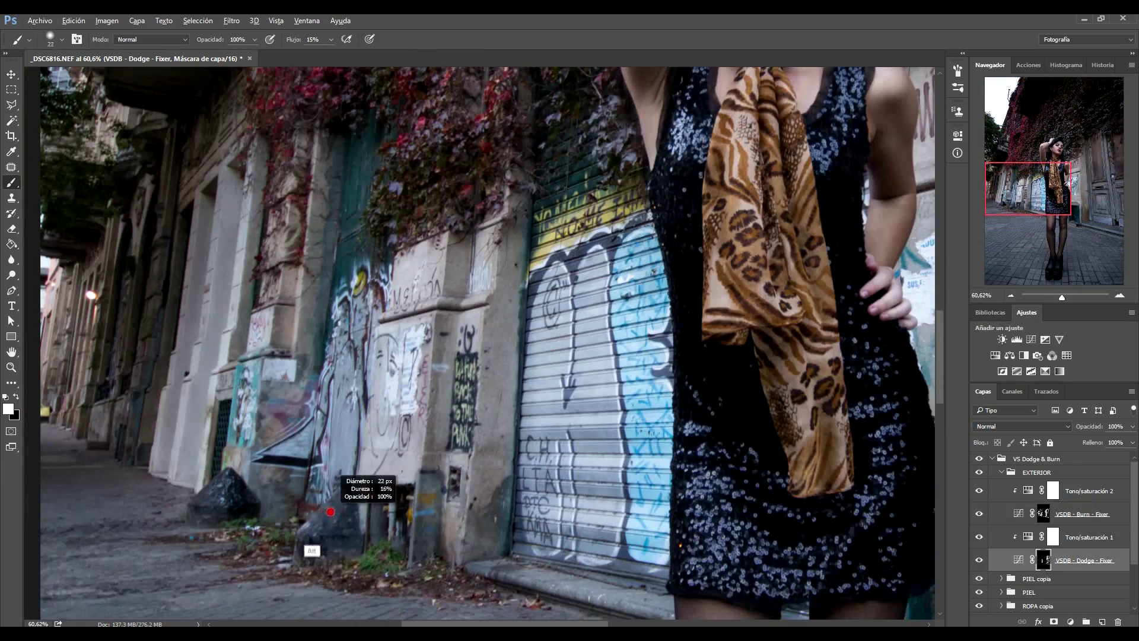
left_click_drag(331, 511, 342, 511)
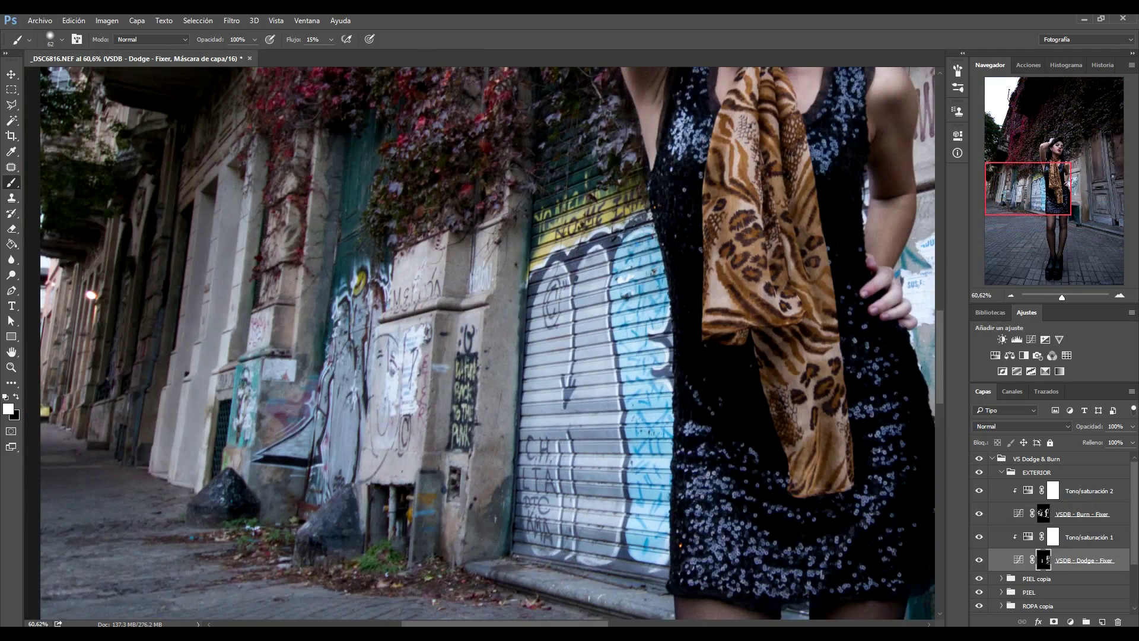
left_click_drag(245, 391, 245, 452)
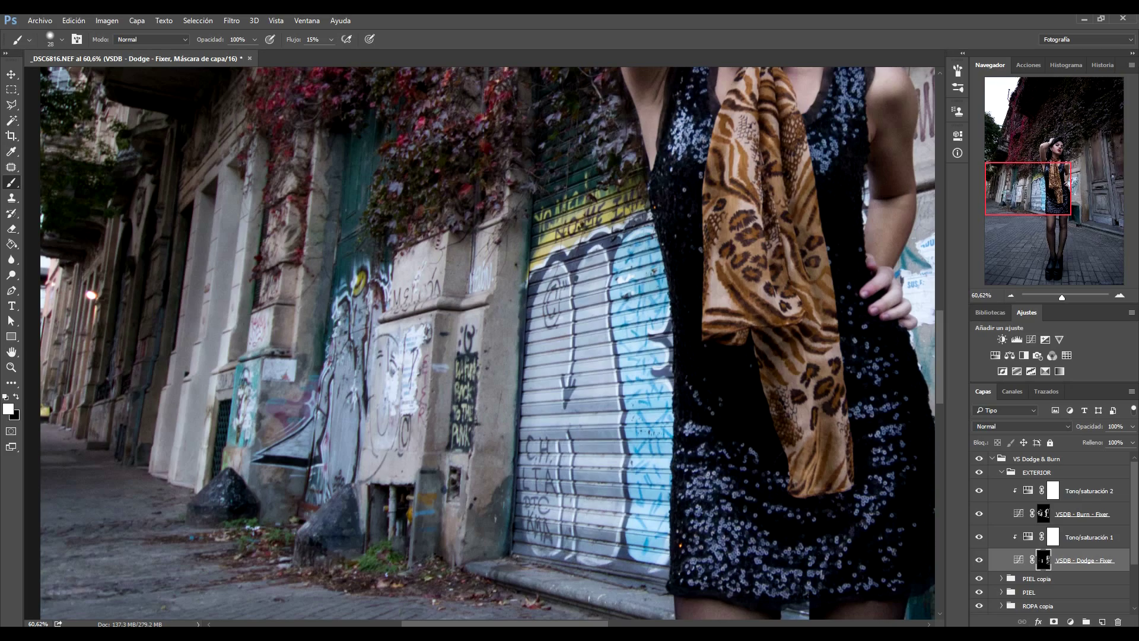
scroll(232, 357, "down", 3)
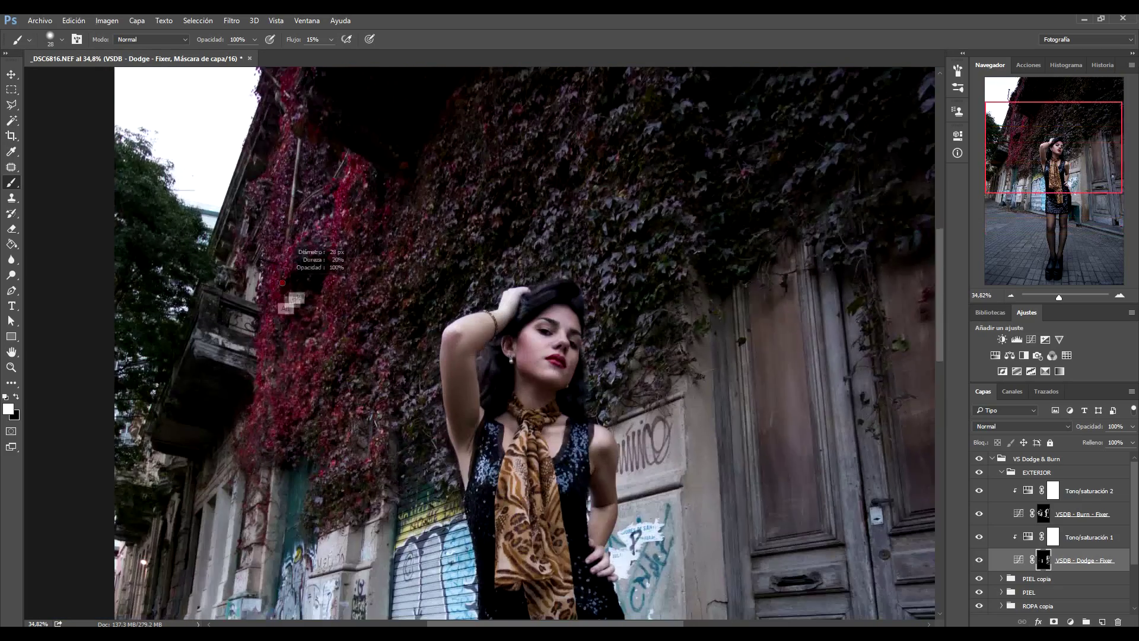
scroll(676, 321, "down", 2)
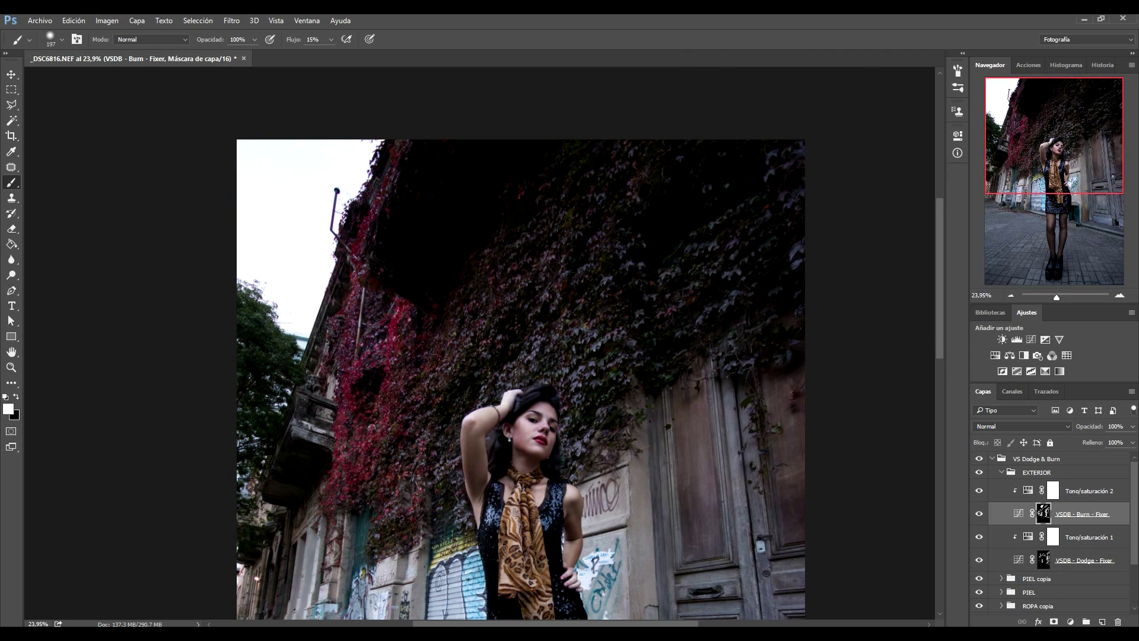
Accept the Gaussian Blur to finish the 'Sep frec - 16bit' frequency separation setup.
scroll(479, 343, "down", 2)
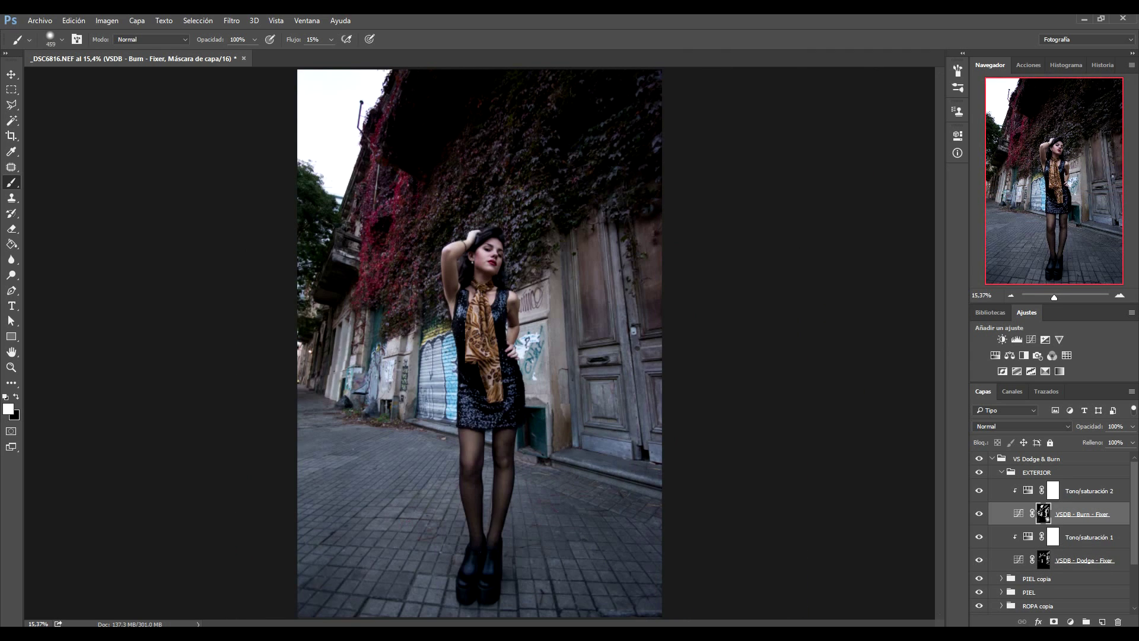
scroll(480, 343, "down", 2)
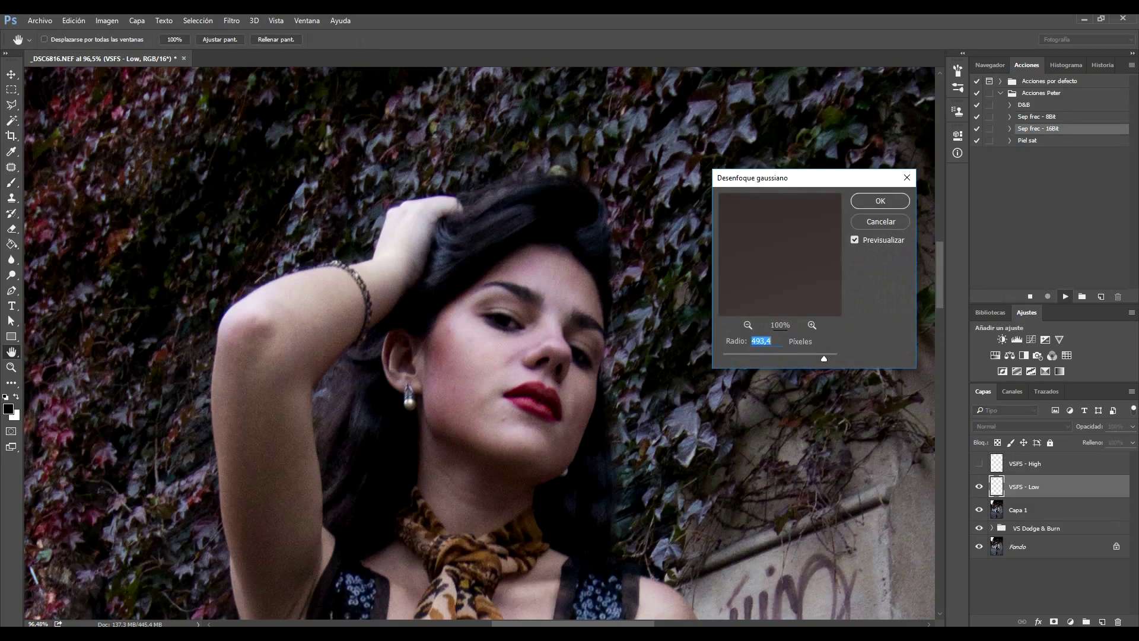
key("Return")
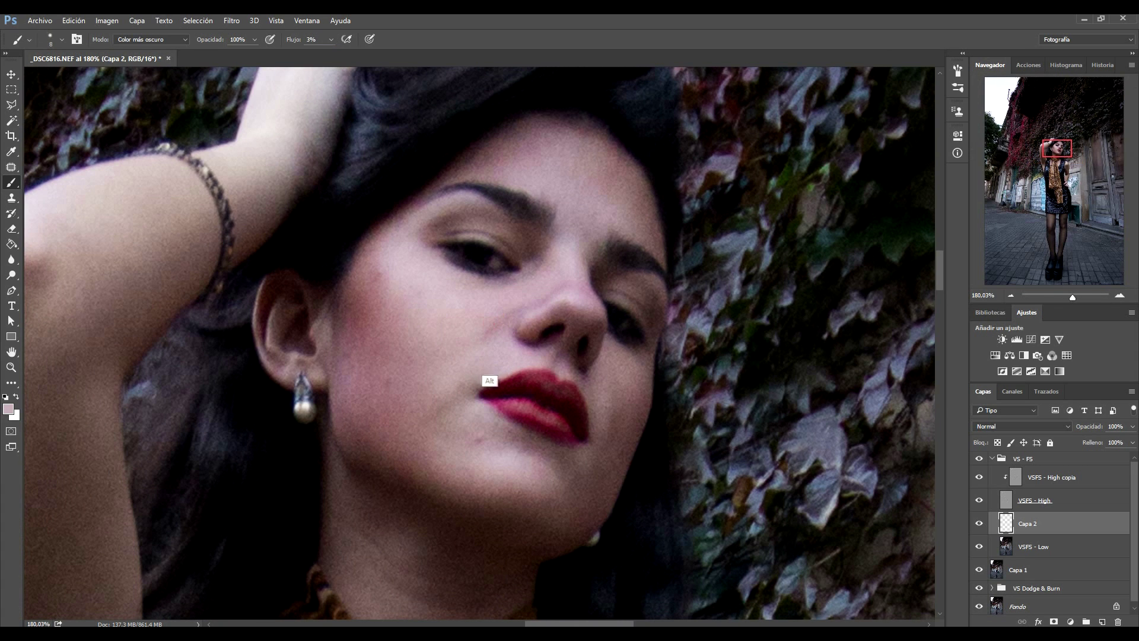
Sample face skin tones and paint them onto Capa 2 in Darker Color mode to even out the skin.
left_click(611, 428, "alt")
left_click(624, 465, "alt")
left_click(502, 512, "alt")
key("bracketright")
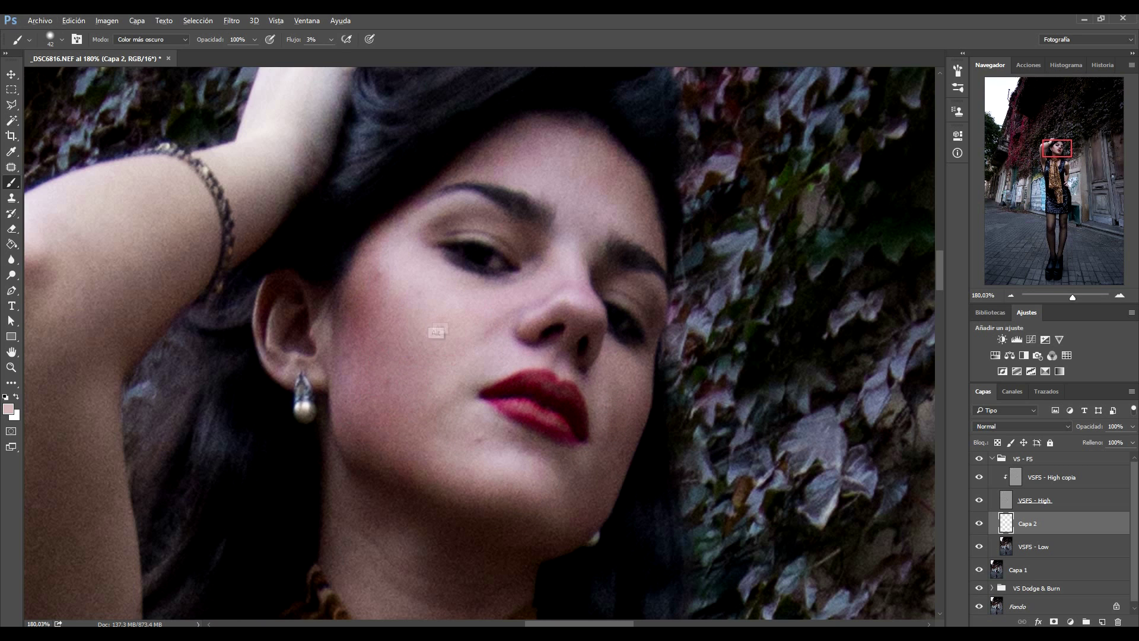
left_click_drag(405, 275, 431, 257)
scroll(469, 356, "up", 1)
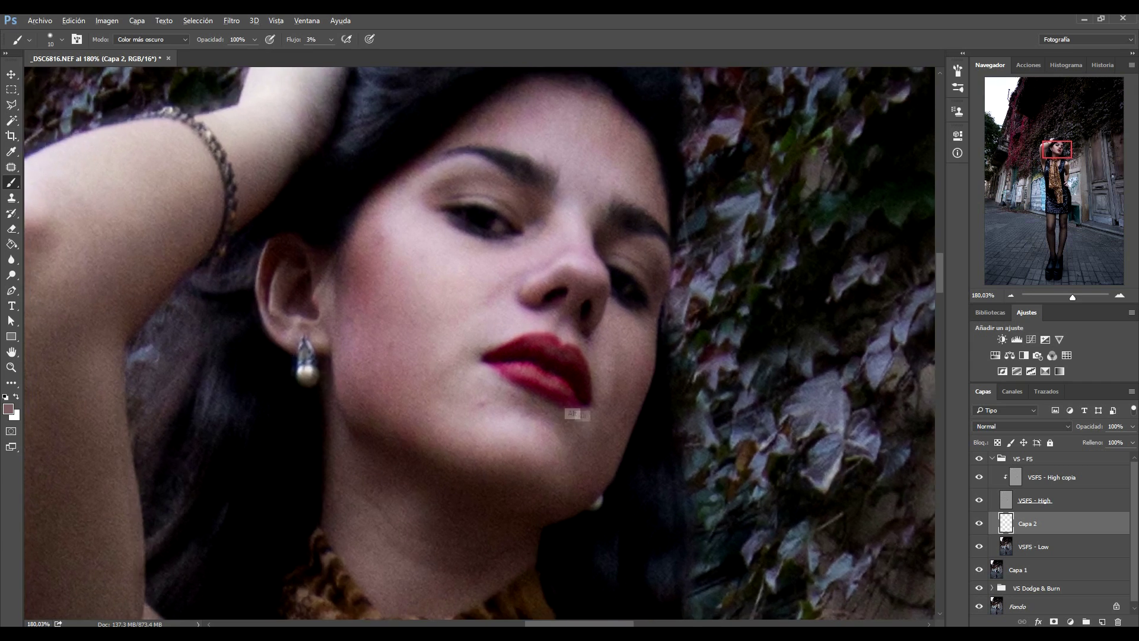
scroll(451, 427, "up", 1)
Heal cheek blemishes on VSFS - High copia, then add an empty Capa 3 on top.
key("j")
key("alt+bracketright")
key("alt+bracketright")
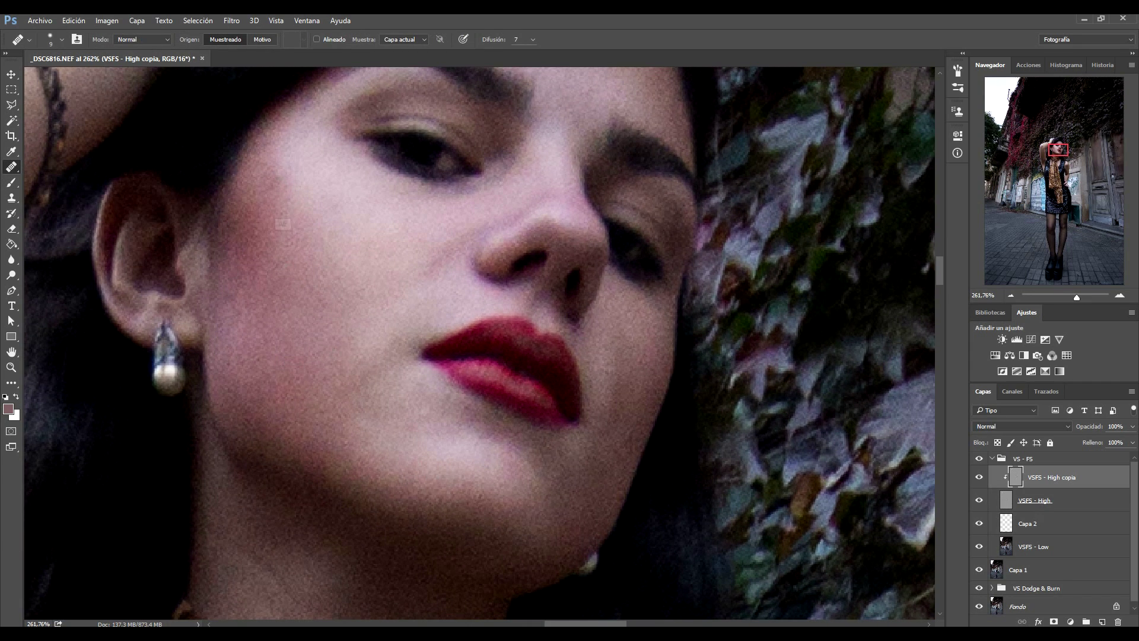
left_click_drag(431, 212, 374, 234)
right_click(374, 237)
key("Return")
key("bracketleft")
key("bracketleft")
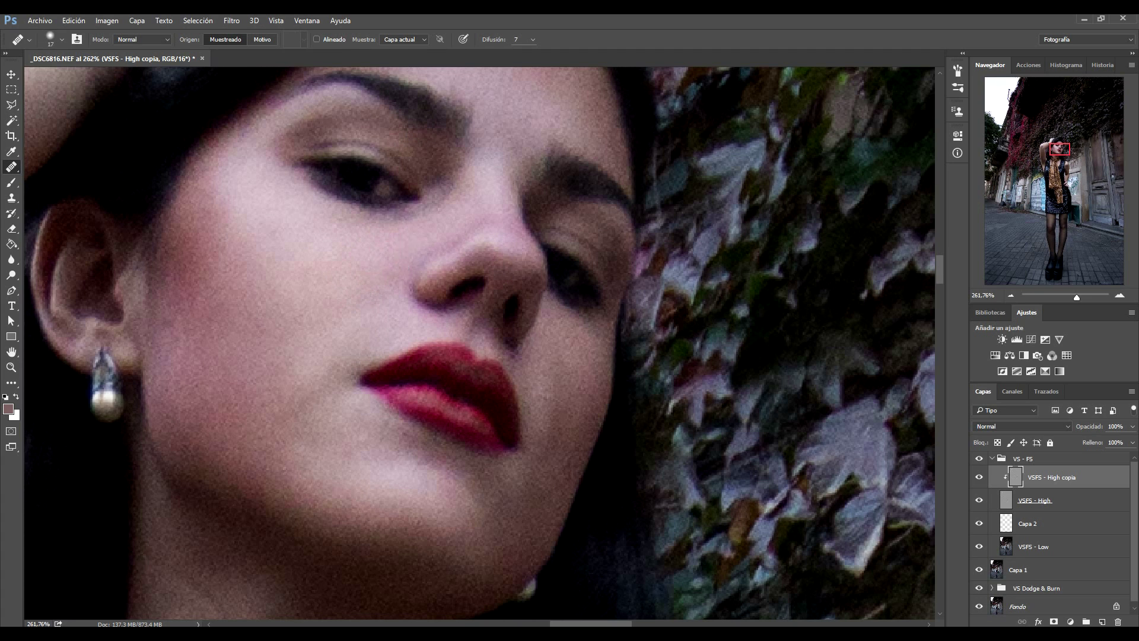
scroll(457, 234, "down", 2)
scroll(457, 234, "down", 1)
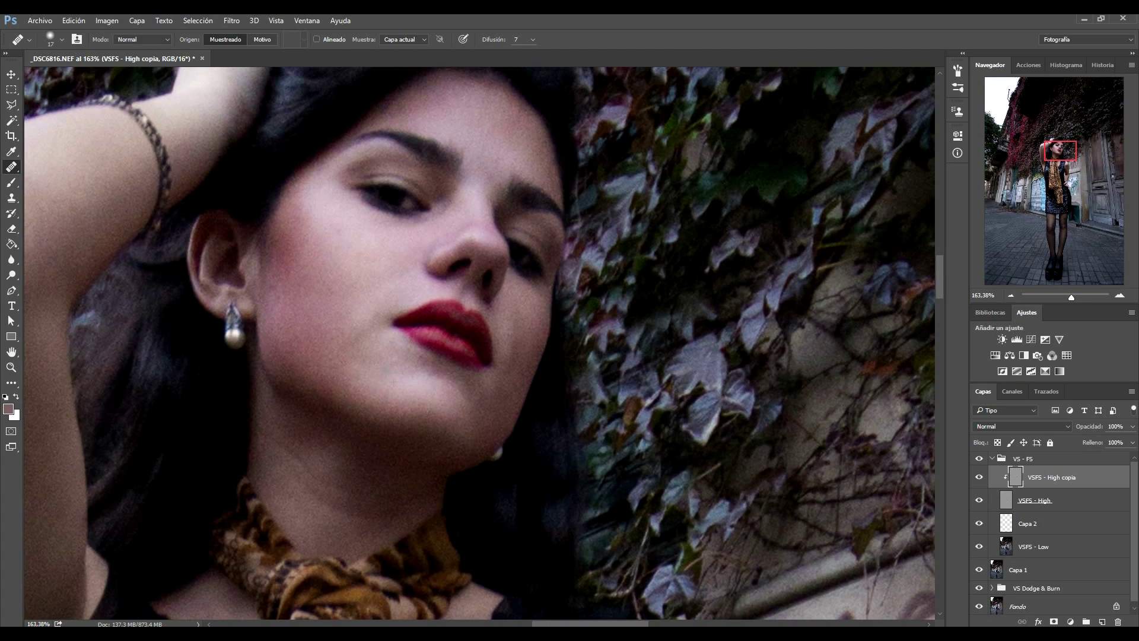
scroll(342, 244, "down", 1)
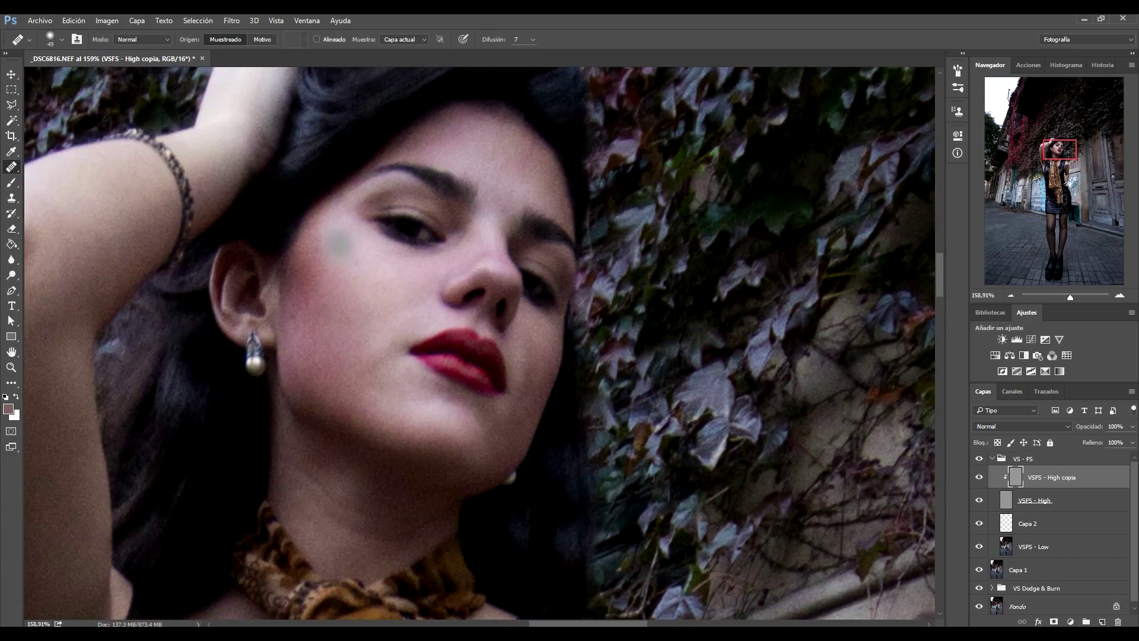
scroll(313, 312, "down", 3)
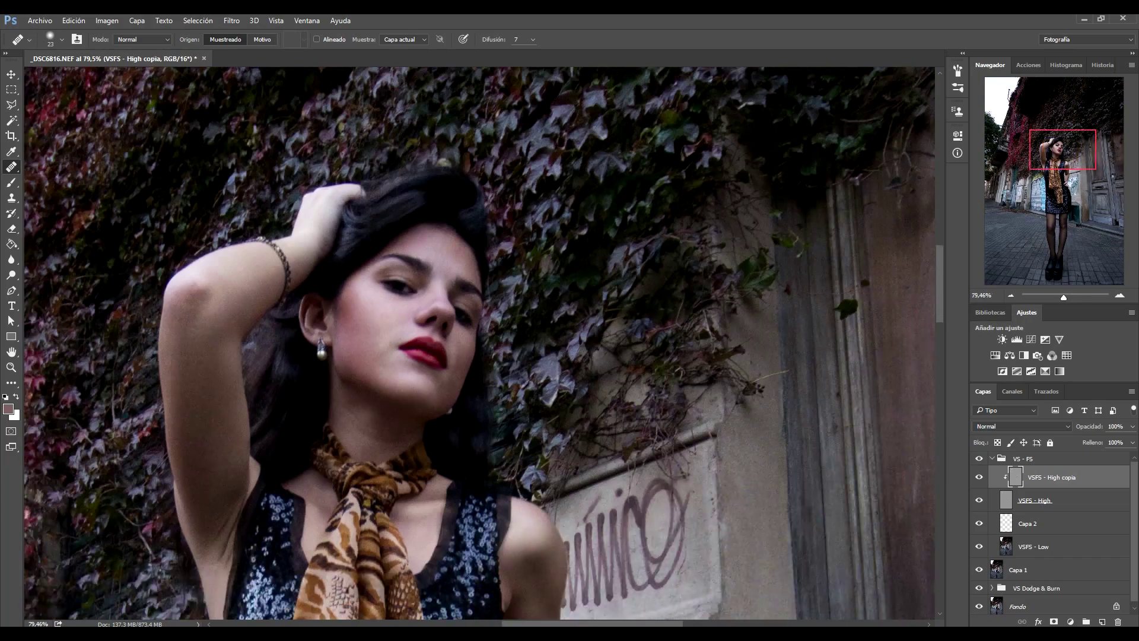
key("ctrl+shift+alt+n")
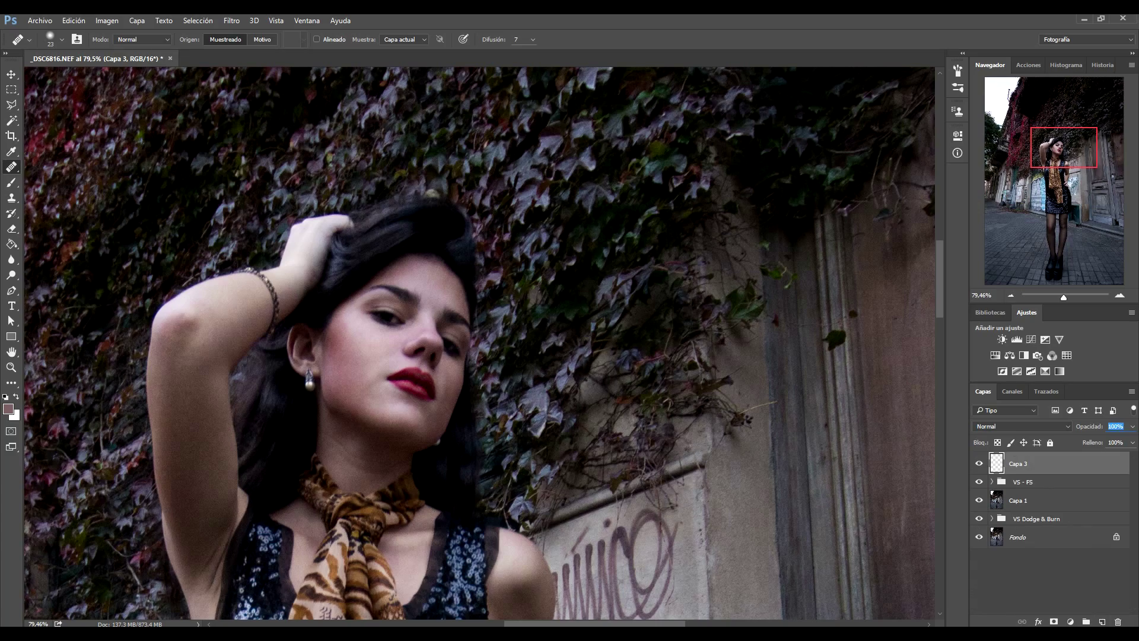
type("10")
Sample a skin pink for the brush, in Lighter Color mode at 35.
key("b")
scroll(350, 328, "up", 3)
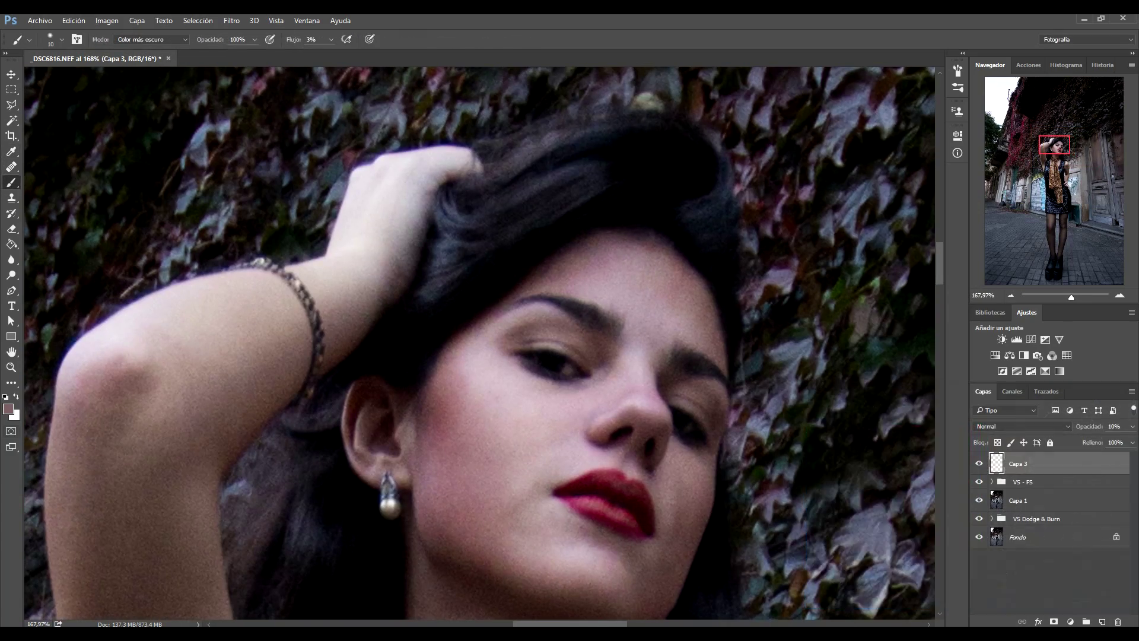
key("d")
scroll(350, 328, "up", 3)
left_click(445, 442, "alt")
left_click(152, 40)
left_click(148, 131)
type("35")
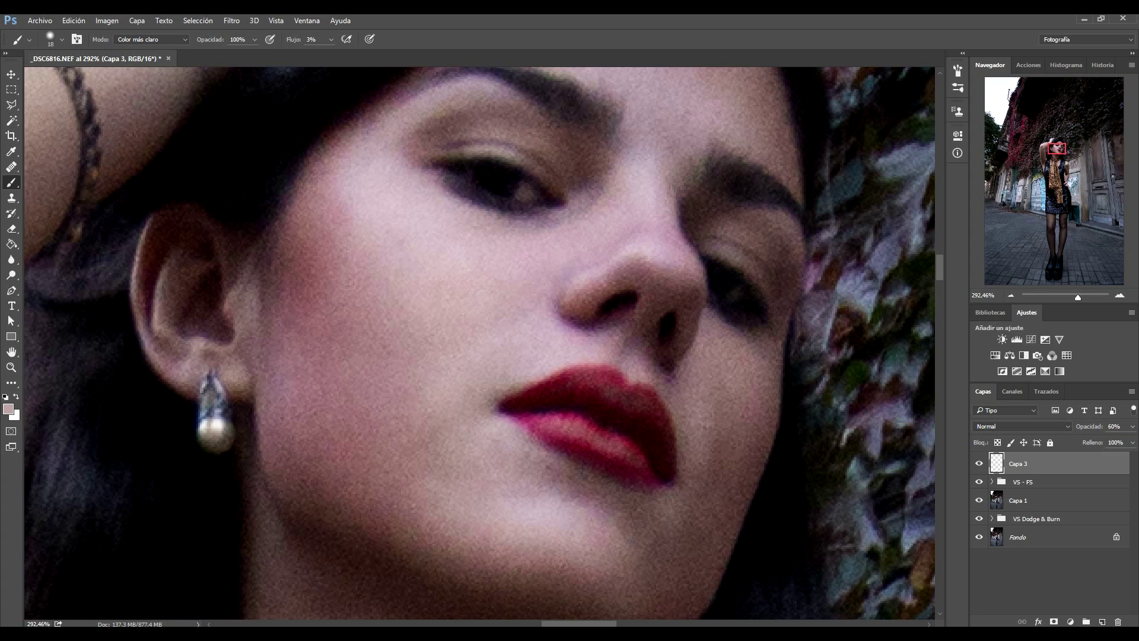
Switch the brush to Darker Color and paint over the cheek to even its tone.
left_click(151, 39)
left_click(148, 108)
right_click(637, 238, "alt")
left_click_drag(458, 259, 410, 212)
scroll(448, 424, "down", 3, "alt")
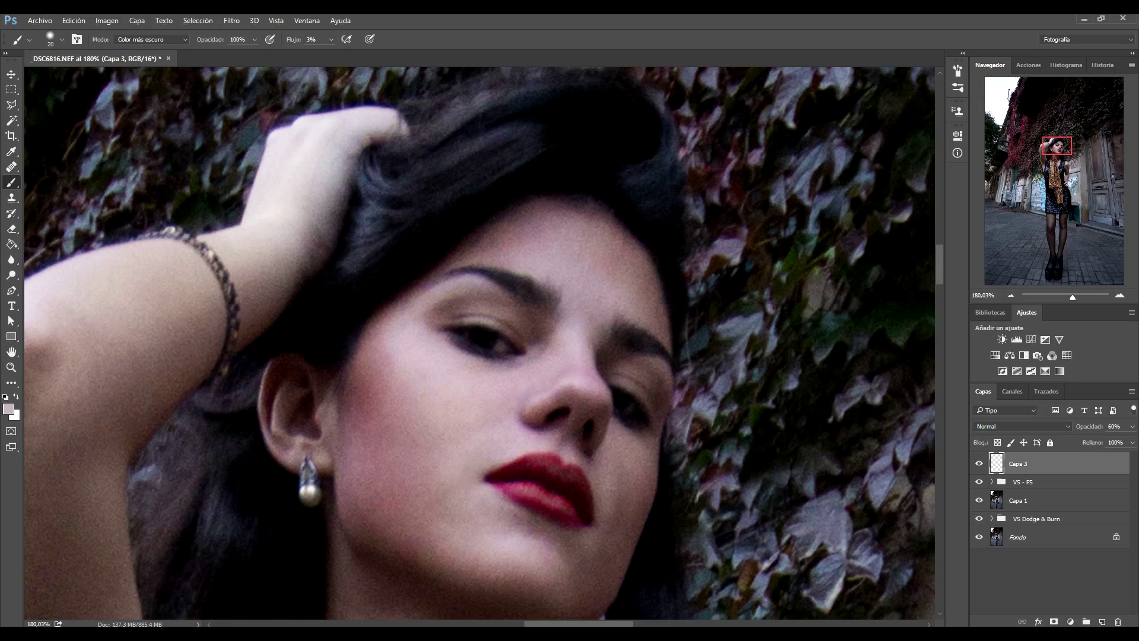
scroll(578, 280, "down", 5, "alt")
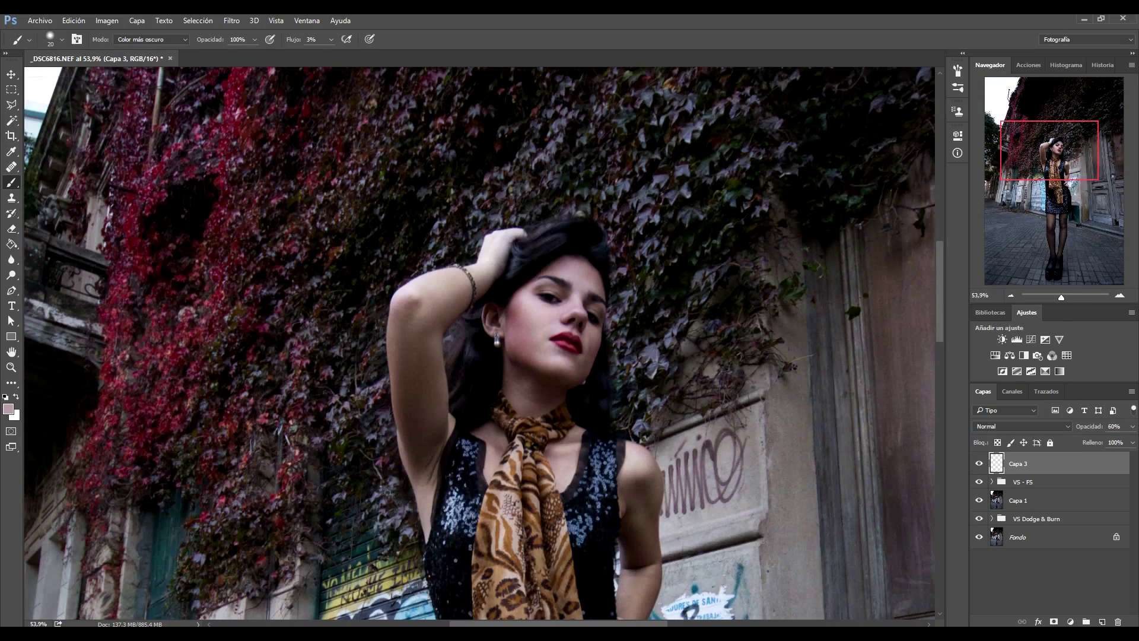
Stamp all visible layers into a new merged Capa 4 and save back to Lightroom.
key("ctrl+shift+alt+n")
scroll(813, 480, "down", 3, "alt")
key("ctrl+shift+alt+e")
key("ctrl+0")
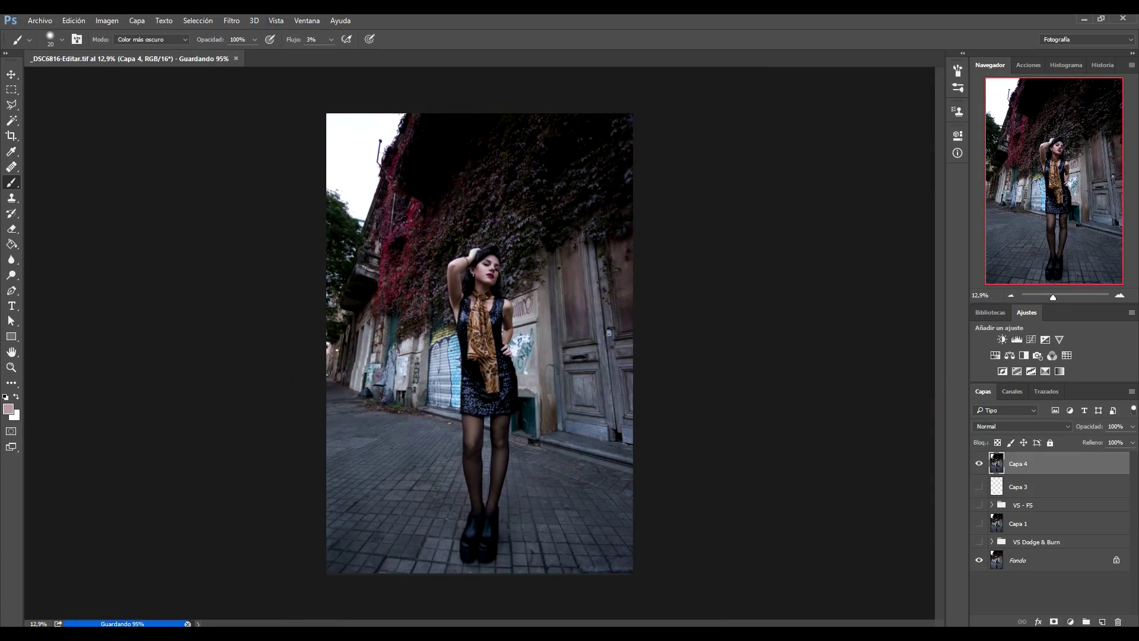
key("alt+Tab")
scroll(1039, 357, "up", 10)
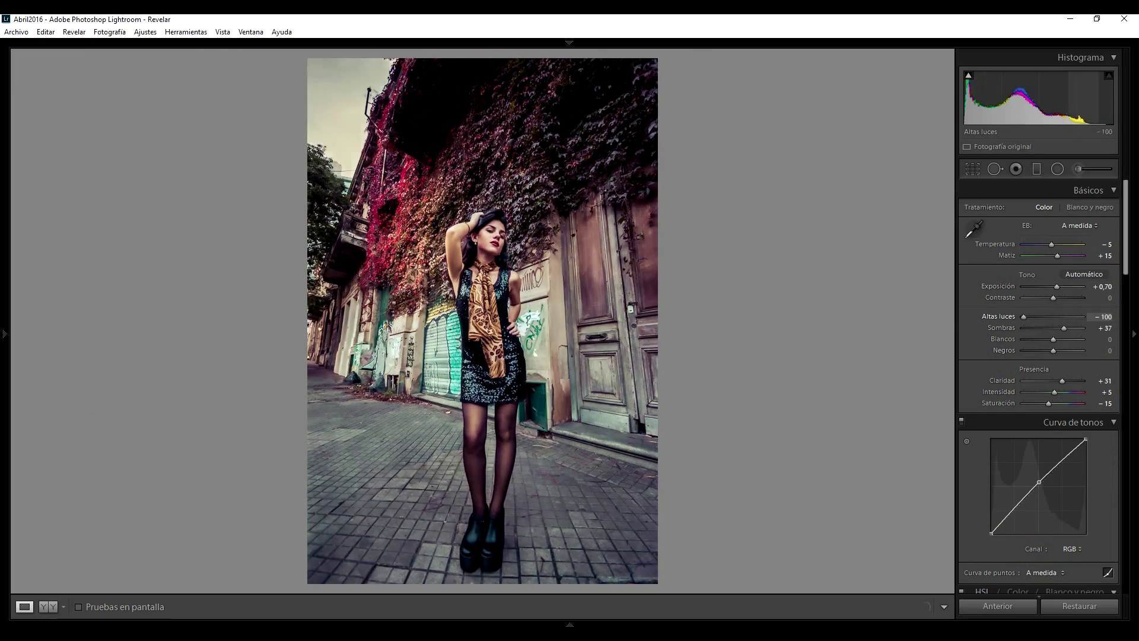
Inspect the photo at 1:1, refit it, then edit a copy with Lightroom adjustments in Photoshop.
left_click(496, 383)
left_click_drag(495, 382, 496, 564)
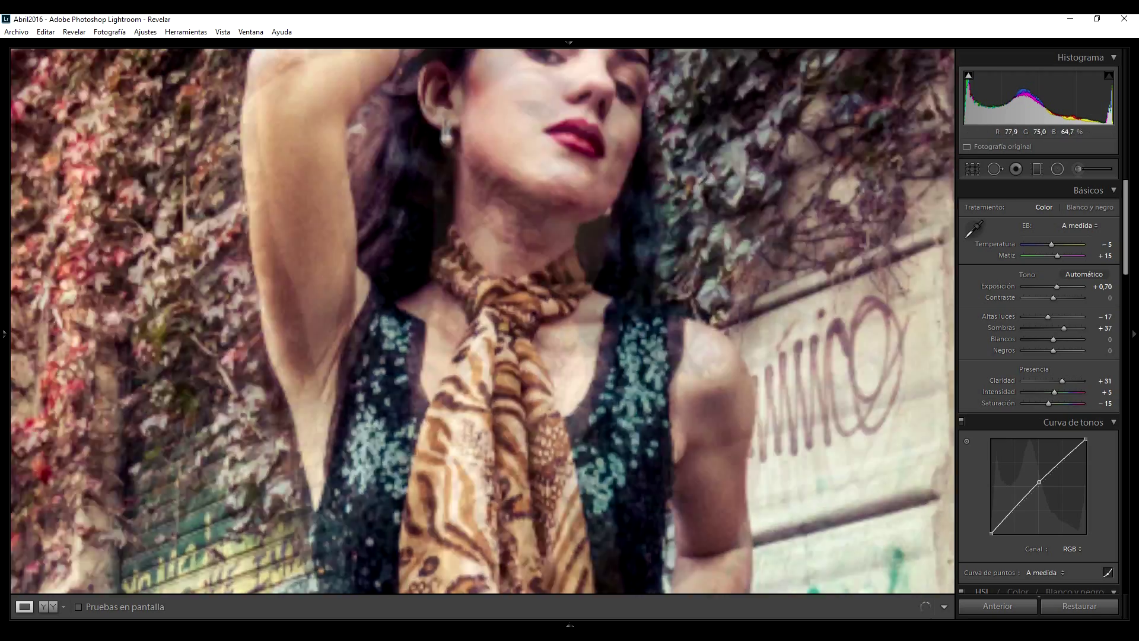
left_click(496, 564)
scroll(1039, 385, "down", 5)
scroll(1039, 356, "up", 5)
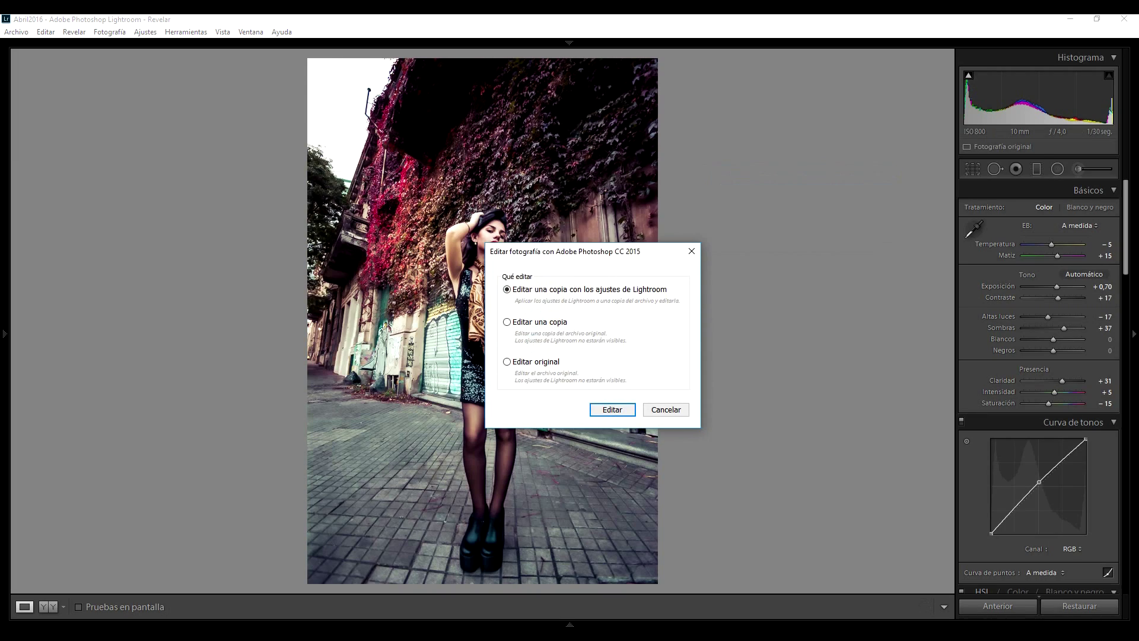
key("Return")
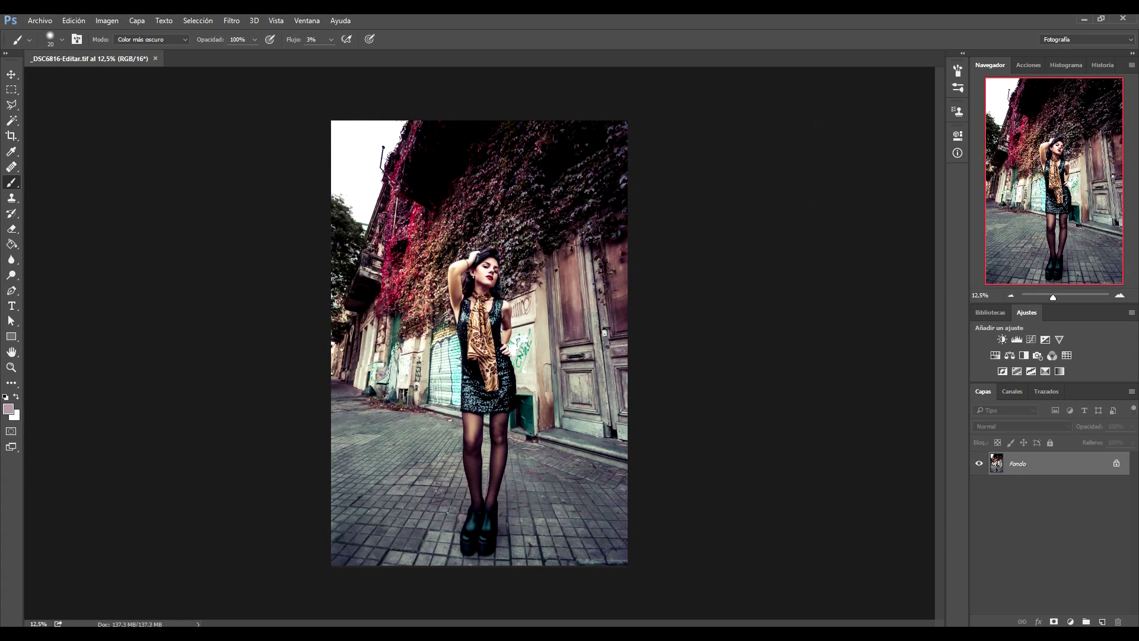
Add a radial gradient fill layer with a dark violet stop colour.
left_click(1070, 621)
left_click(1035, 381)
left_click(967, 196)
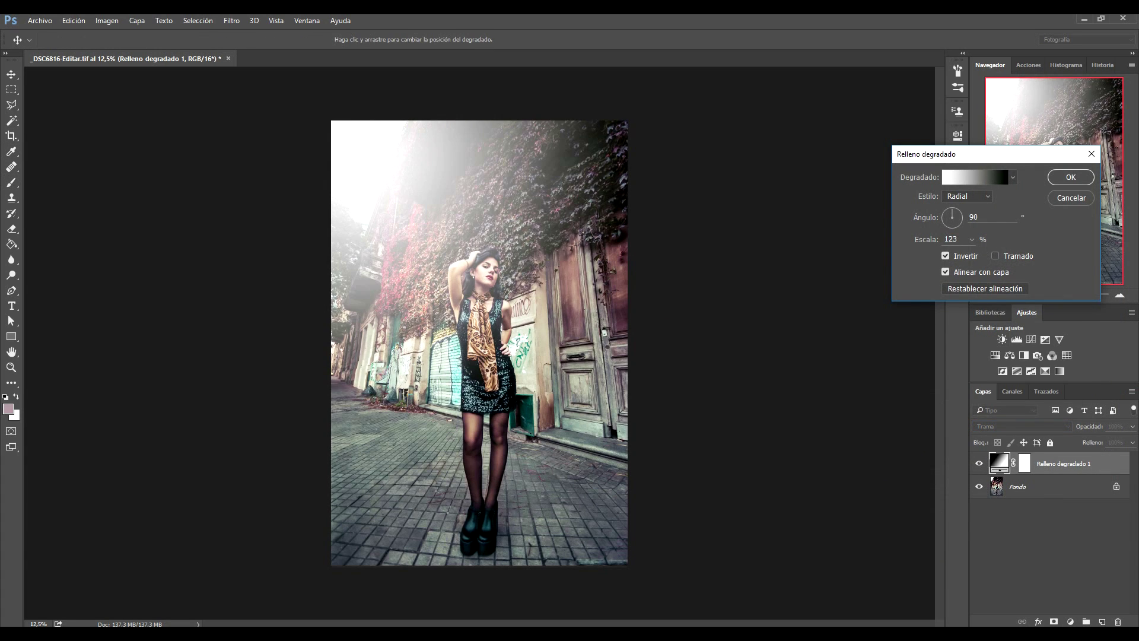
left_click(976, 177)
double_click(872, 473)
left_click(946, 555)
mouse_move(976, 557)
left_mouse_down()
mouse_move(976, 451)
mouse_move(977, 462)
left_mouse_up()
left_click(1091, 417)
double_click(1119, 519)
key("Return")
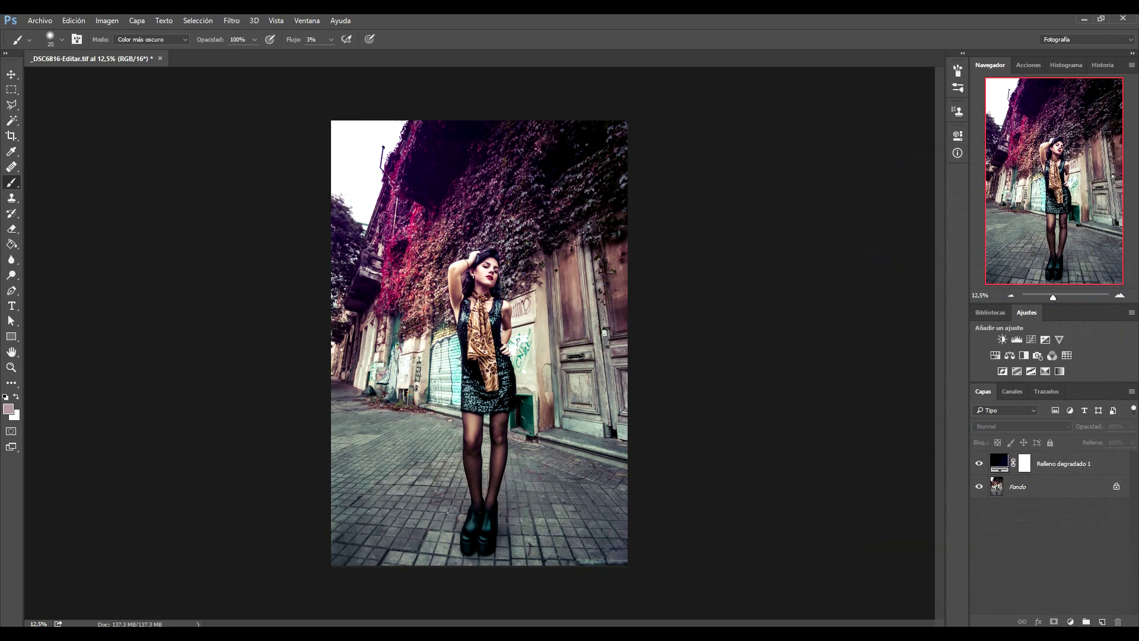
Recentre the duplicated gradient toward the lower right with a dark brown 201403 stop.
double_click(999, 463)
left_click(977, 177)
left_click(908, 298)
left_click(1088, 273)
mouse_move(480, 343)
left_mouse_down()
mouse_move(617, 457)
mouse_move(620, 285)
left_mouse_up()
left_click(977, 177)
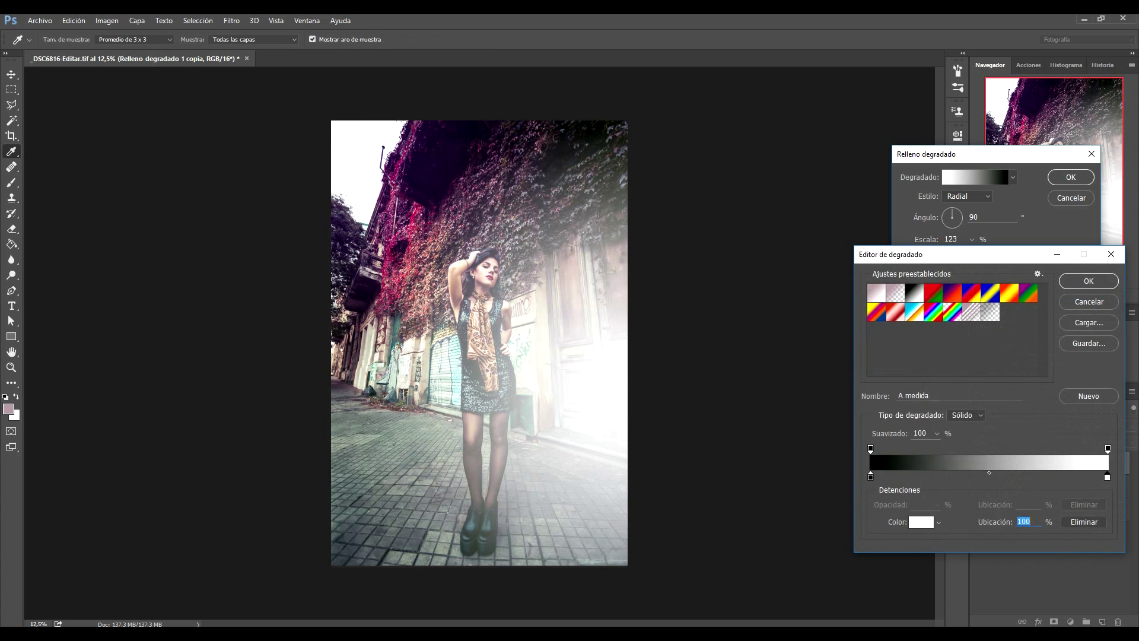
double_click(1106, 482)
left_click(947, 555)
key("Return")
key("Return")
key("Return")
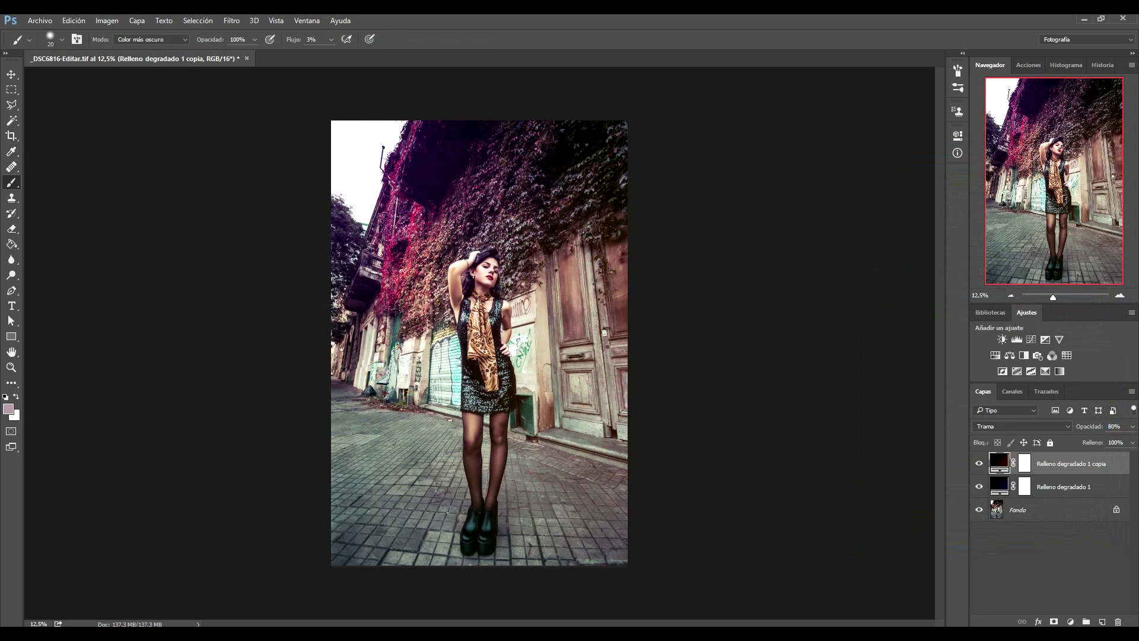
Target the copy layer's mask, reset default colours, and warm the lower gradient's stop slightly.
left_click(1025, 463, "alt")
key("d")
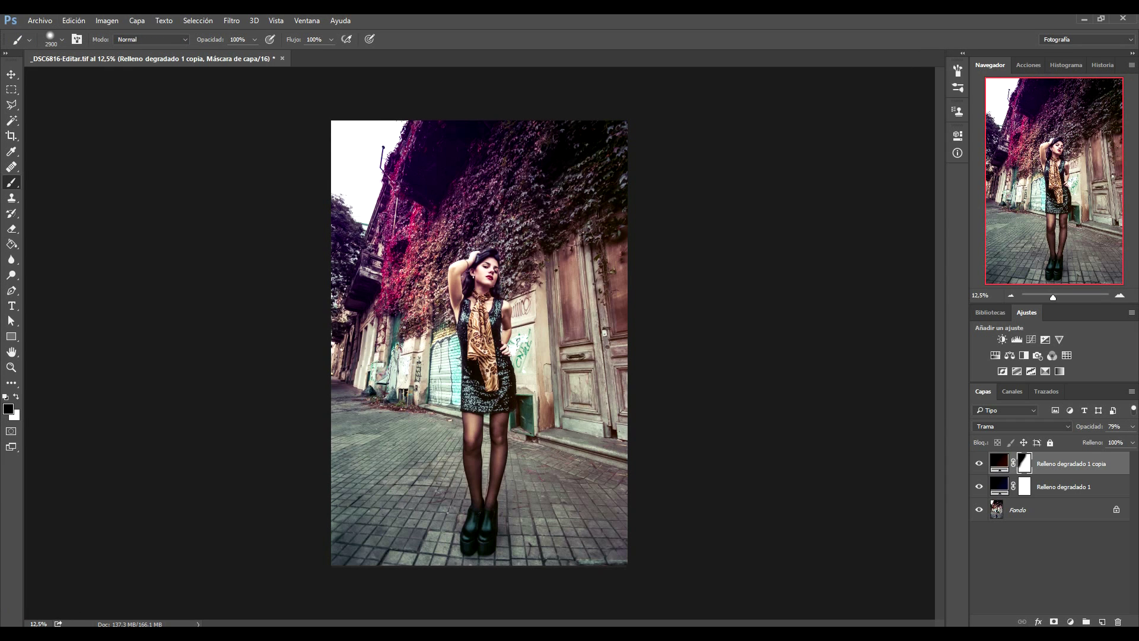
key("alt+bracketleft")
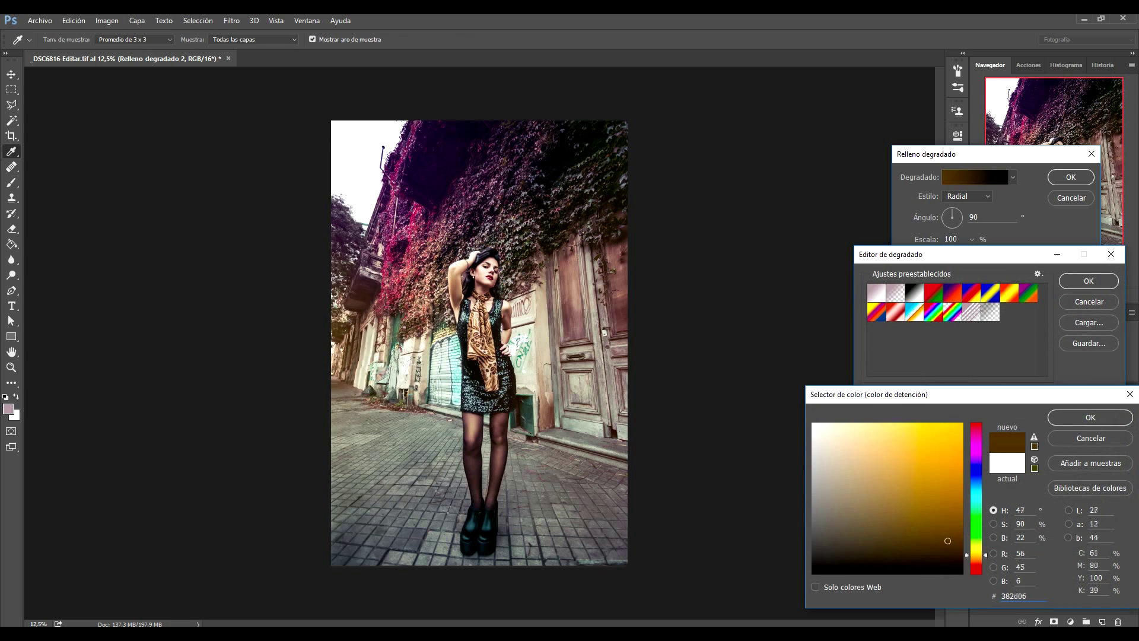
left_click_drag(976, 555, 977, 559)
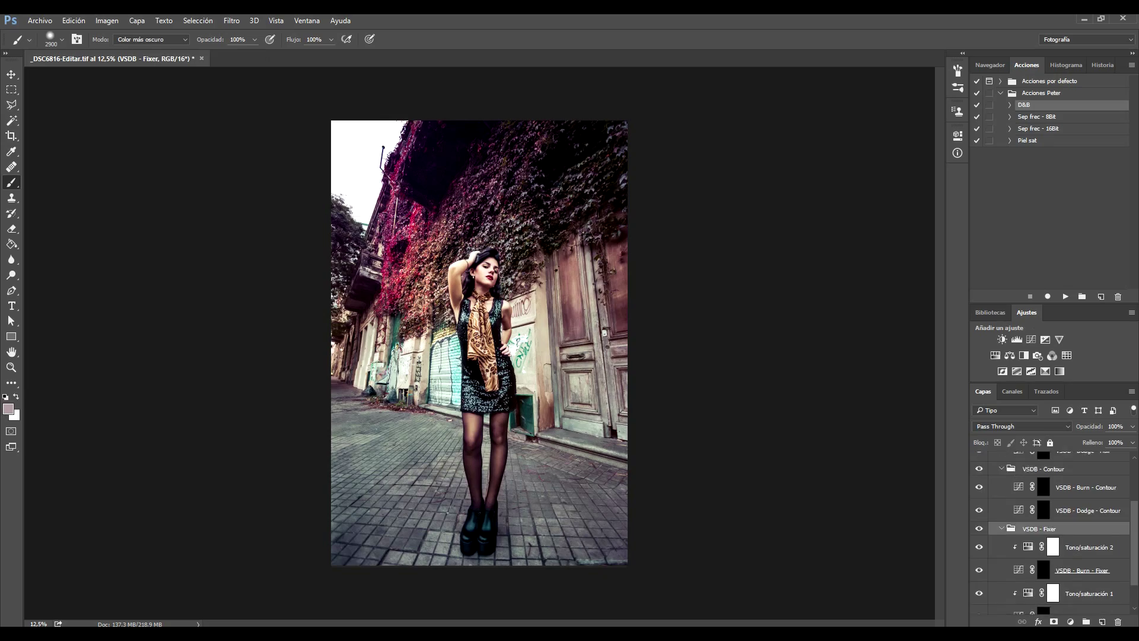
At 20 flow, dodge the pavement on the Dodge - Fixer mask with a large brush.
type("20")
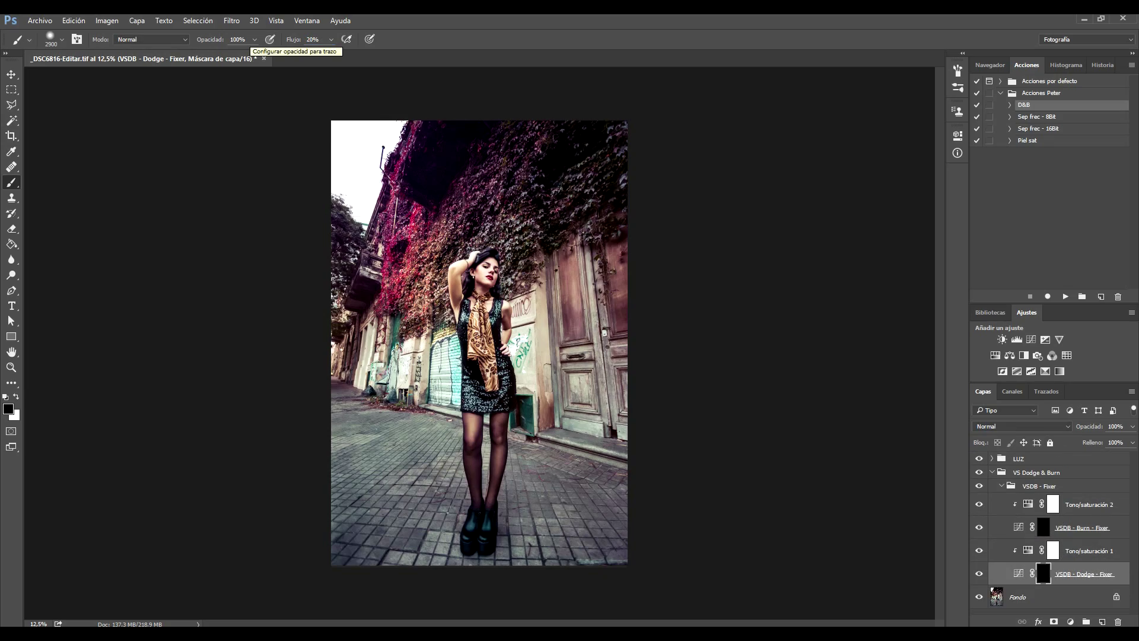
scroll(572, 483, "up", 3)
scroll(496, 330, "down", 5)
scroll(424, 314, "down", 4)
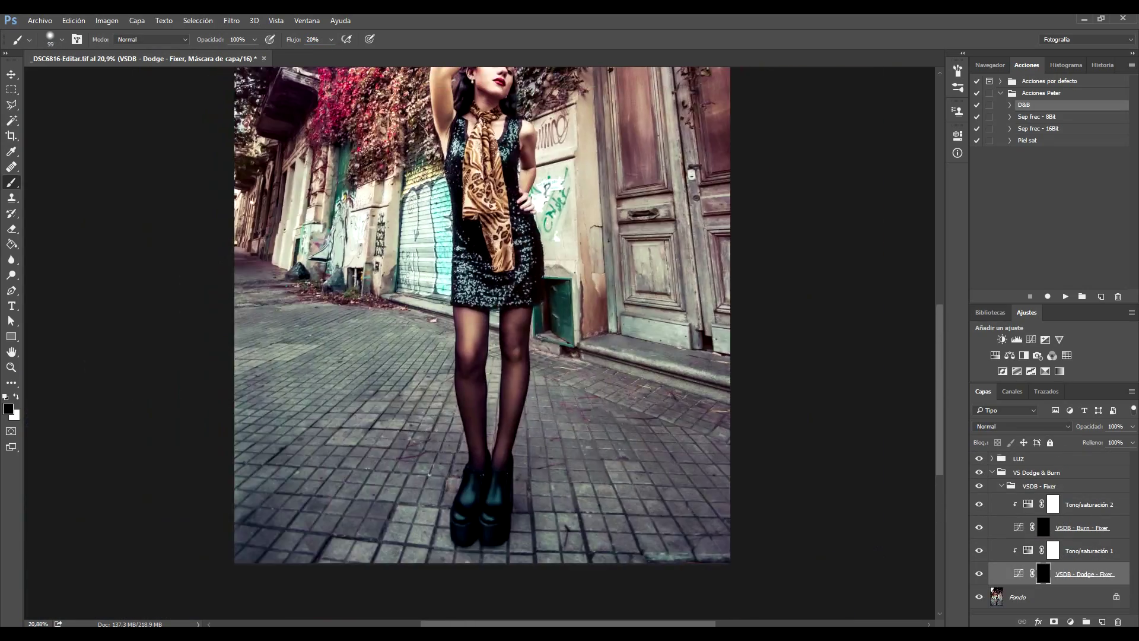
scroll(424, 314, "up", 4)
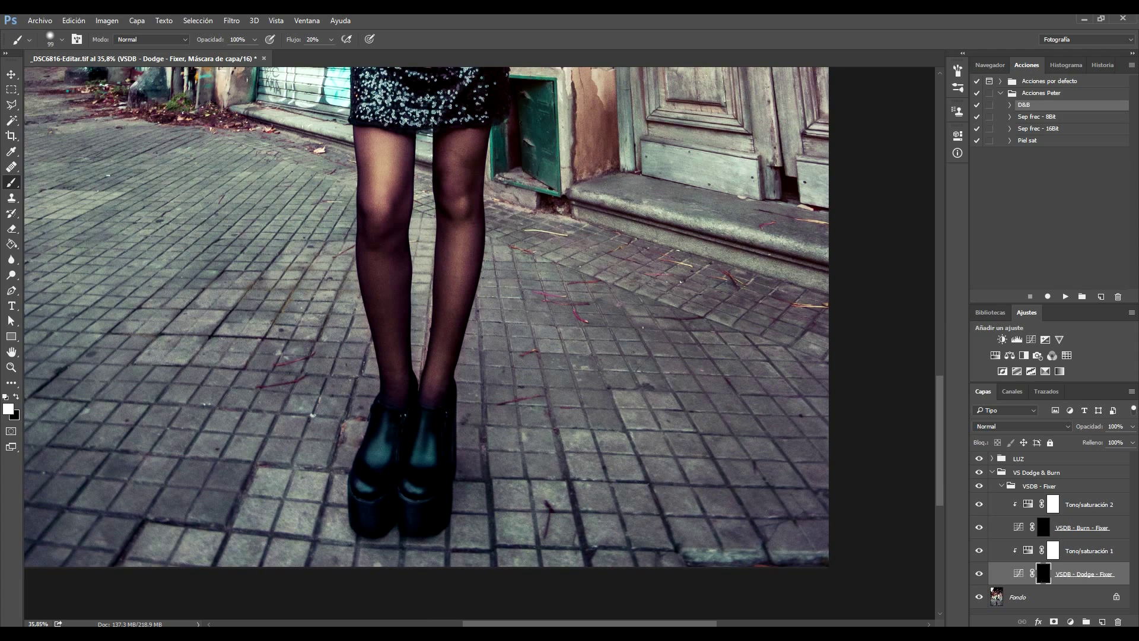
left_click_drag(554, 524, 593, 415)
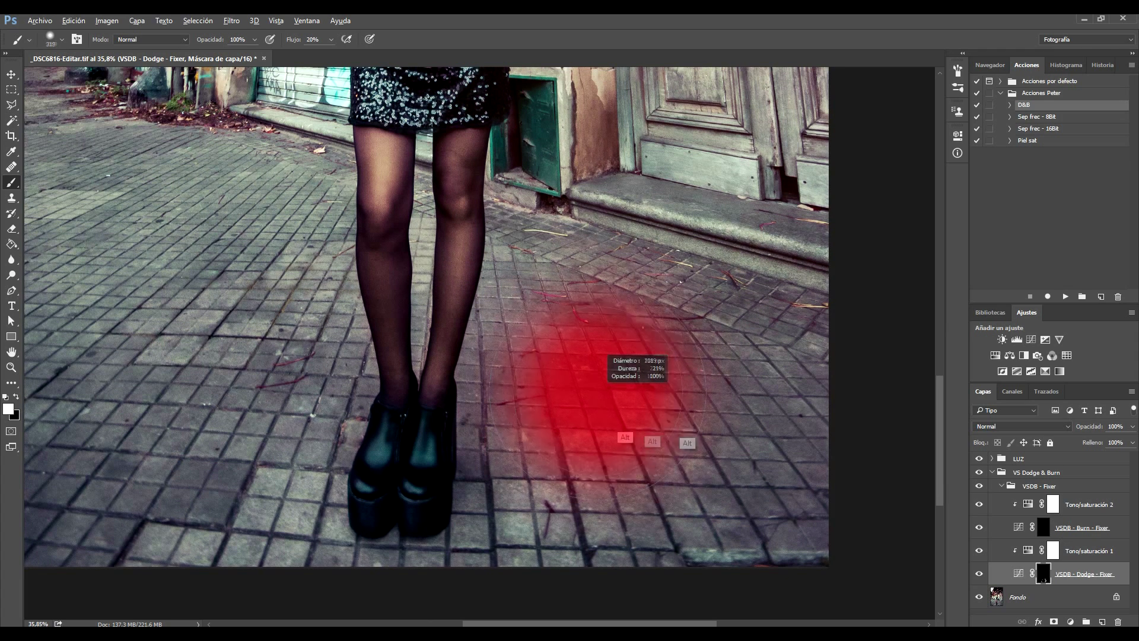
scroll(597, 386, "down", 2)
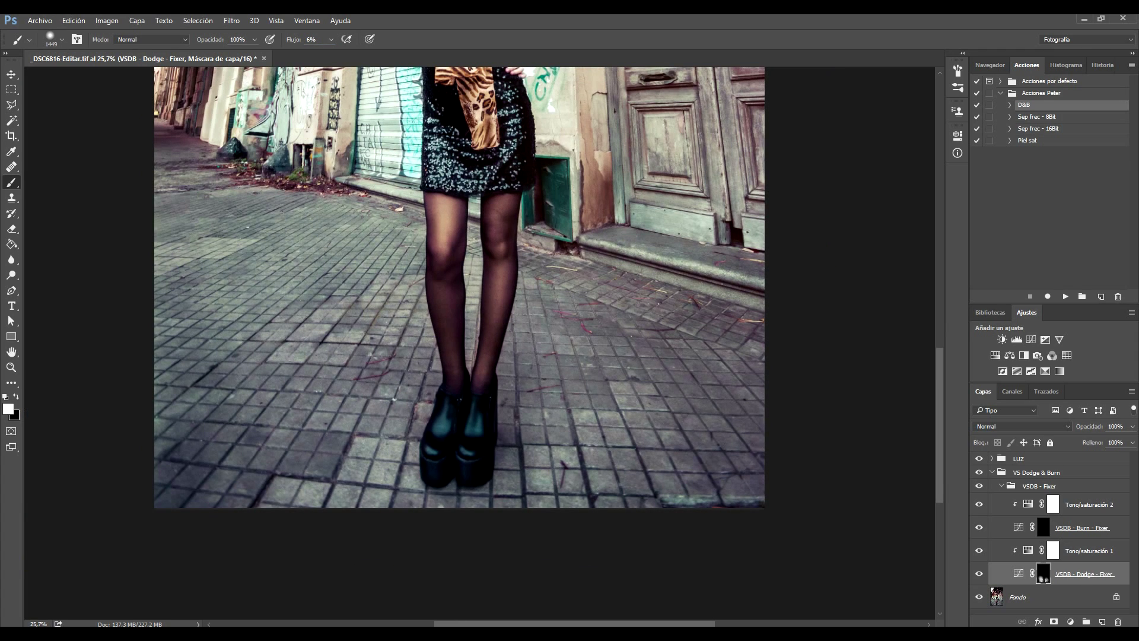
Burn around the model's shoes on the Burn - Fixer mask with a smaller brush.
key("alt+bracketright")
key("alt+bracketright")
scroll(644, 428, "up", 5)
left_click_drag(381, 400, 361, 399)
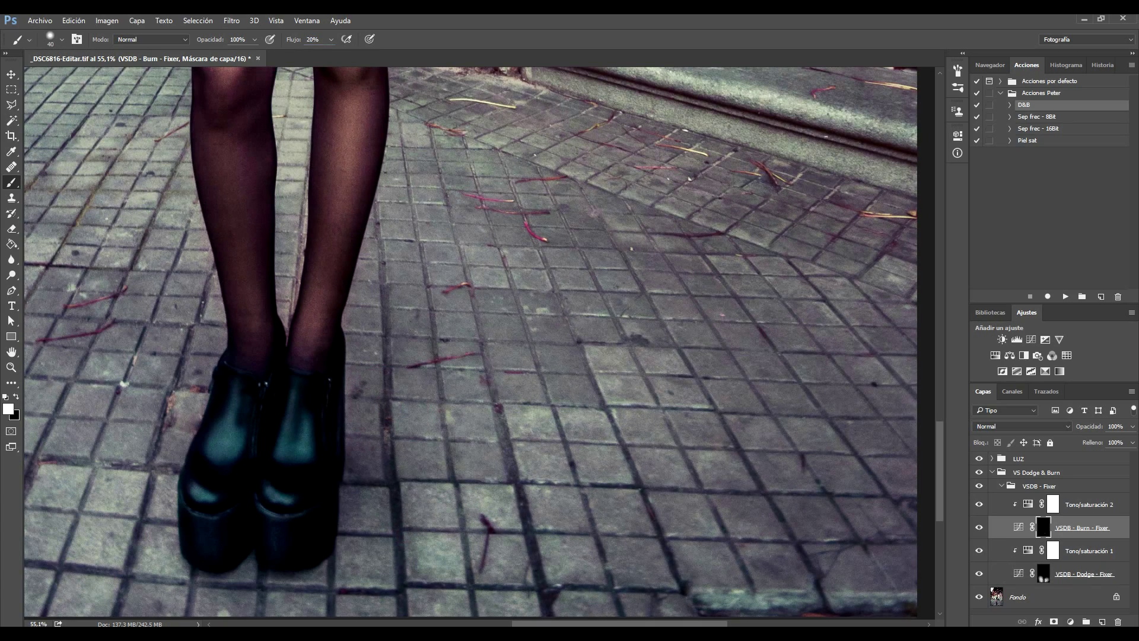
scroll(415, 421, "down", 3)
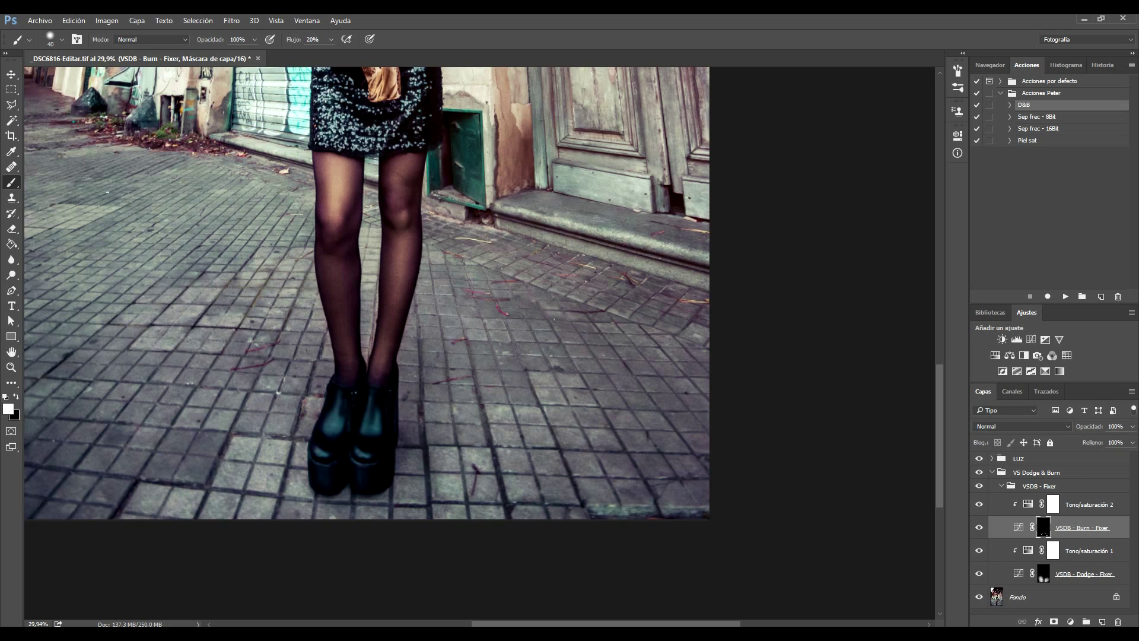
scroll(269, 329, "down", 3)
scroll(567, 186, "up", 3)
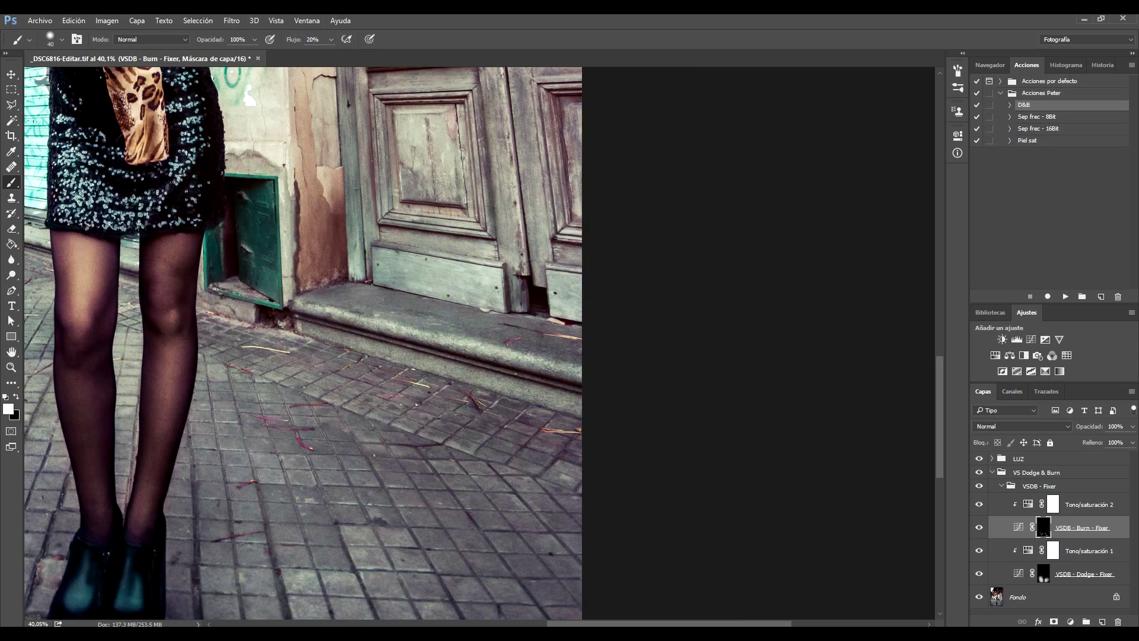
scroll(366, 249, "down", 2)
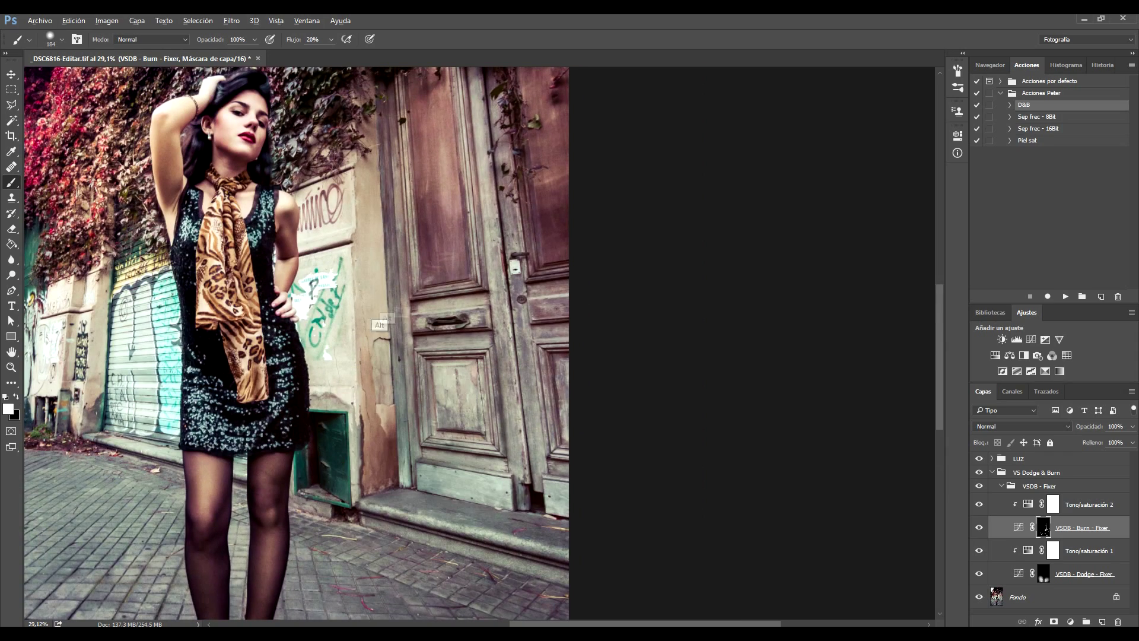
scroll(493, 217, "down", 2)
scroll(225, 359, "up", 2)
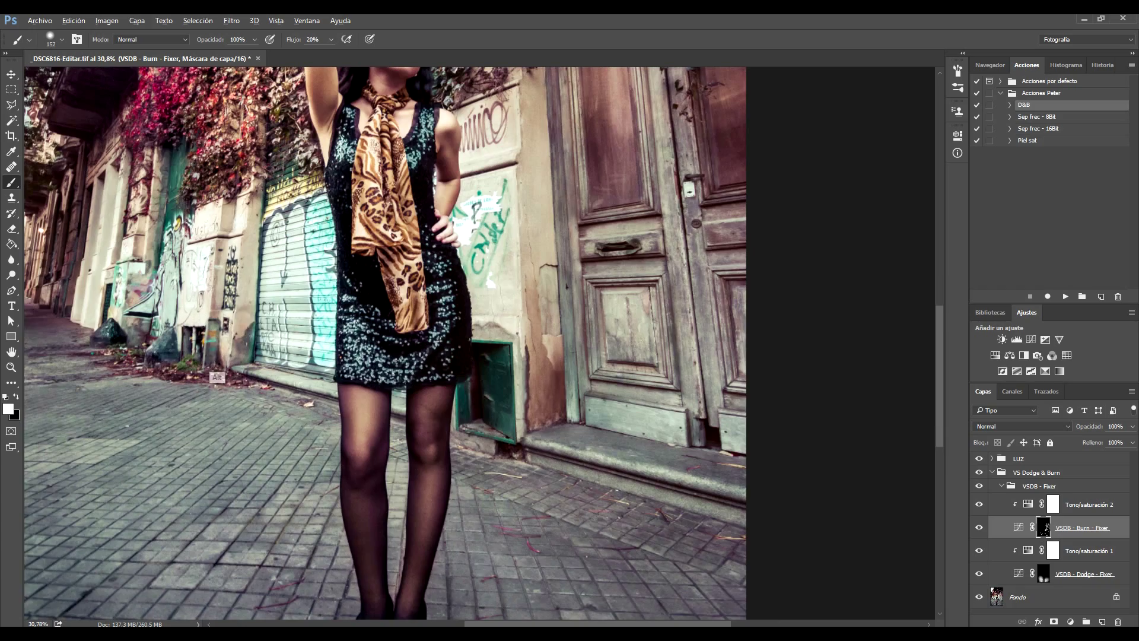
Burn the wall beside the model, then return to the Dodge mask.
left_click_drag(160, 234, 181, 155)
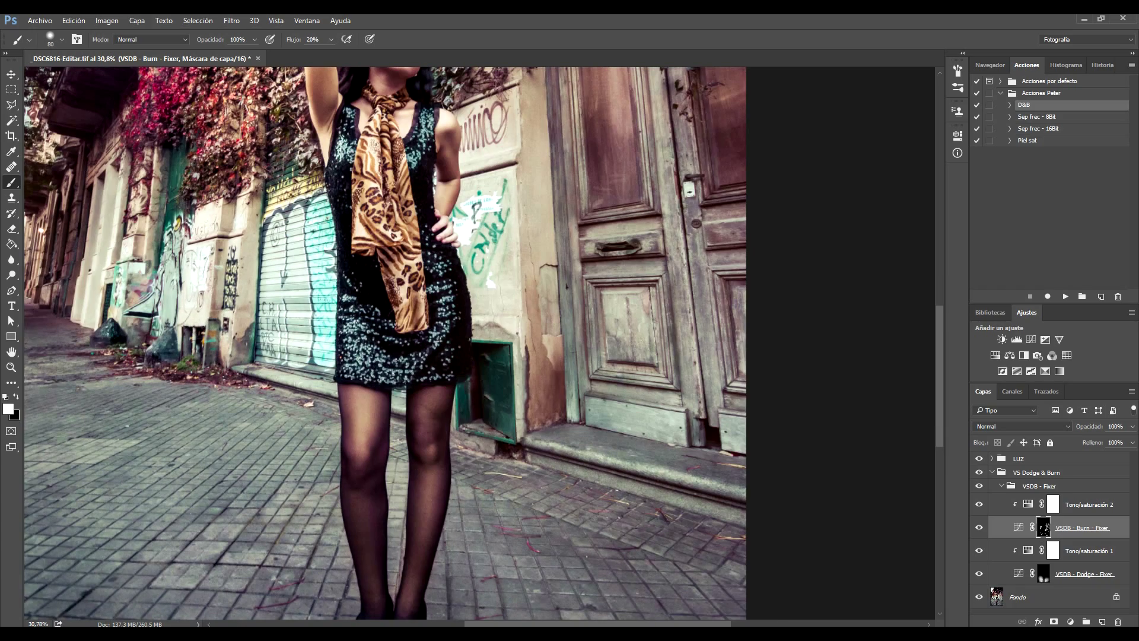
scroll(131, 309, "down", 2)
scroll(148, 380, "down", 1)
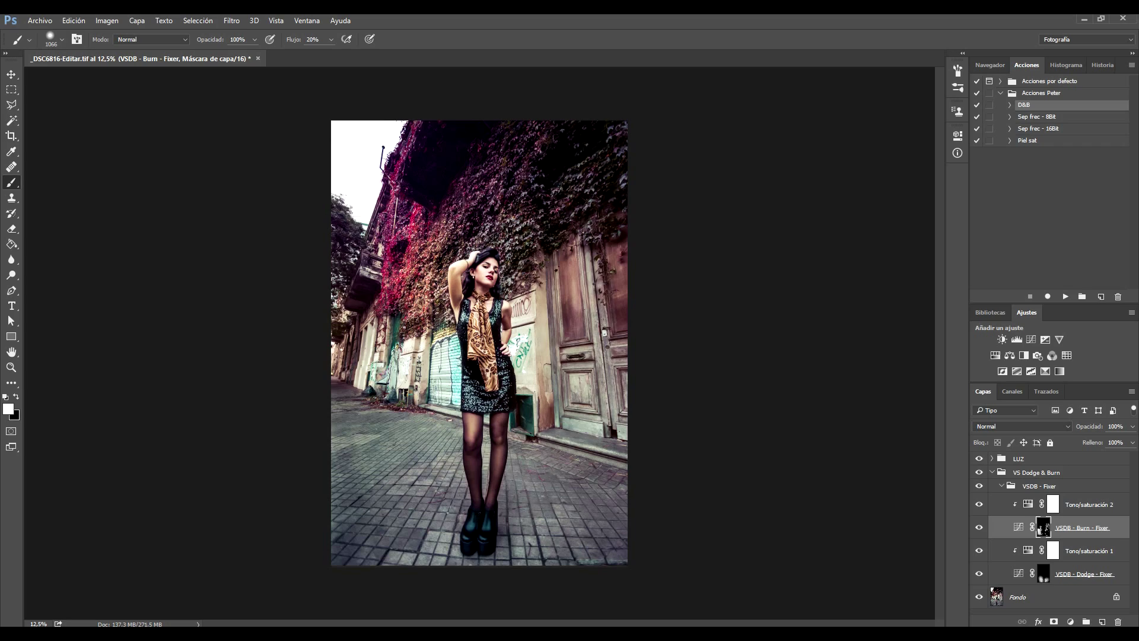
left_click(992, 472)
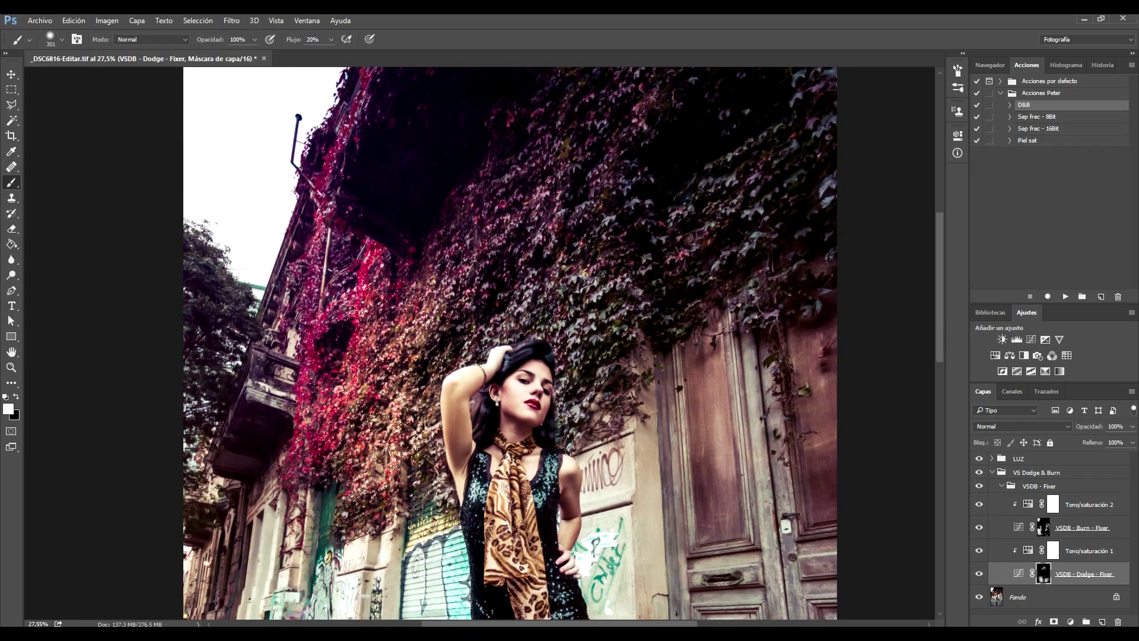
scroll(569, 203, "down", 2)
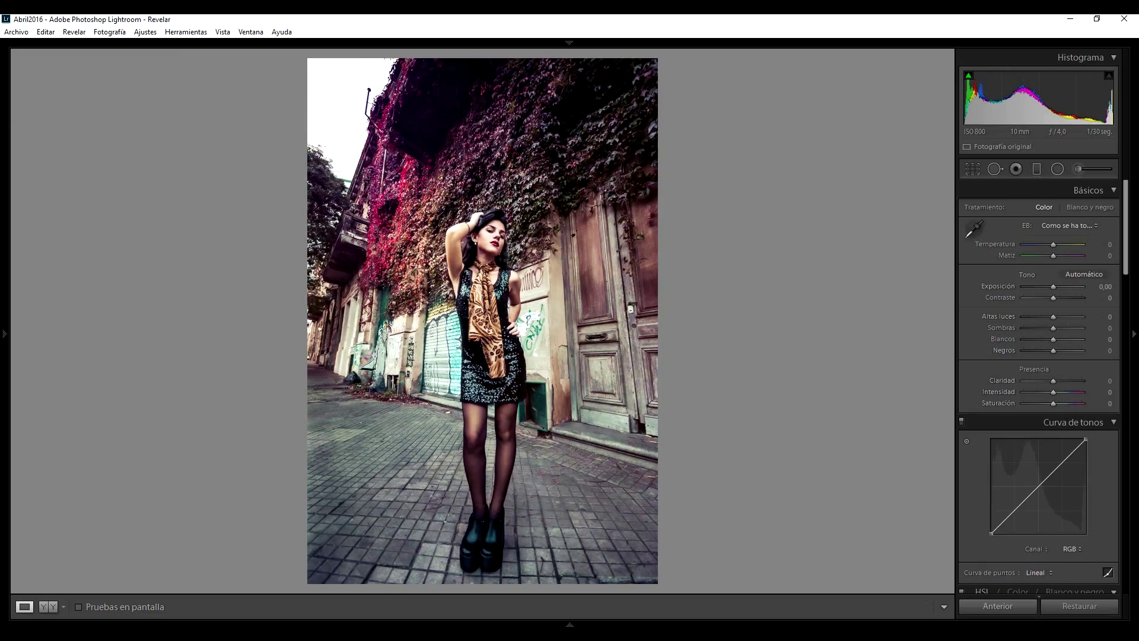
Raise saturation on the lips and exposure on the earring with the Adjustment Brush.
key("k")
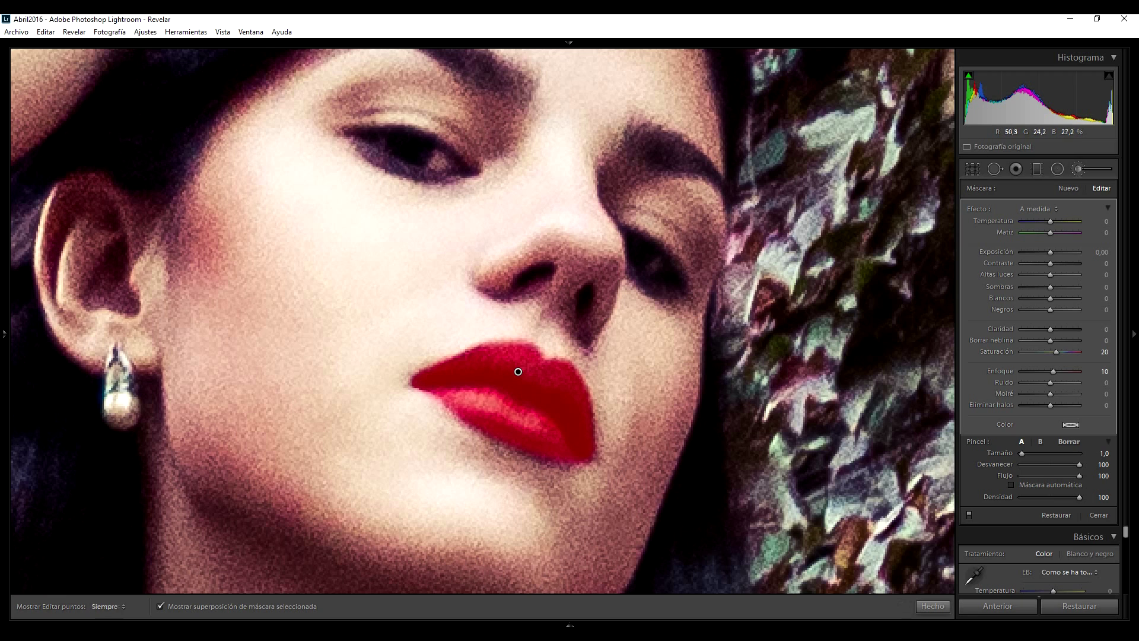
key("o")
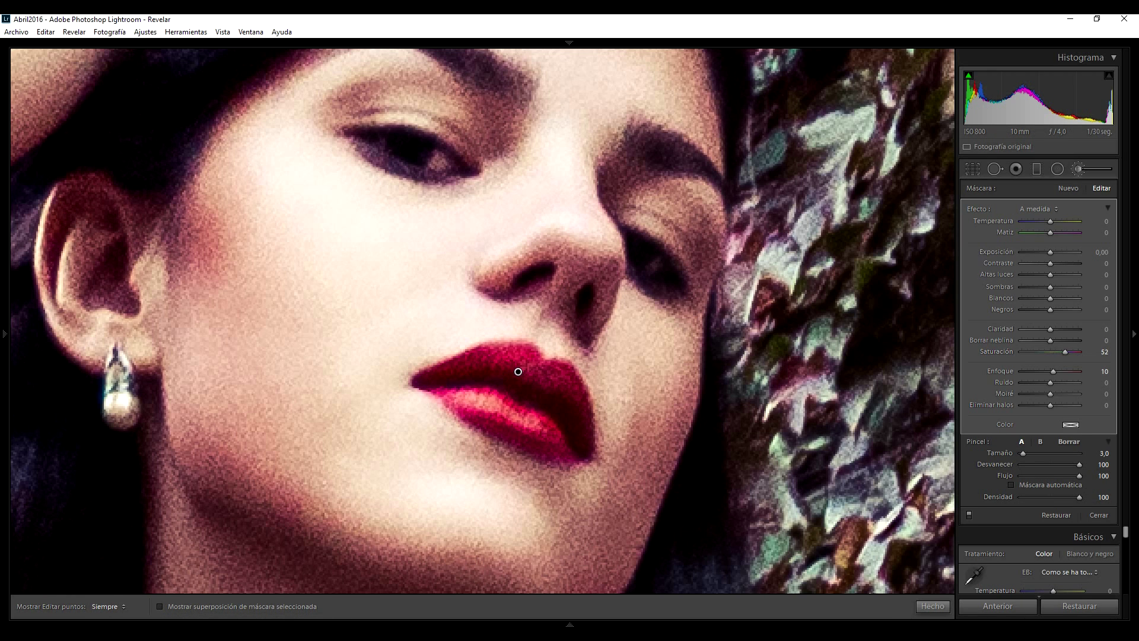
key("k")
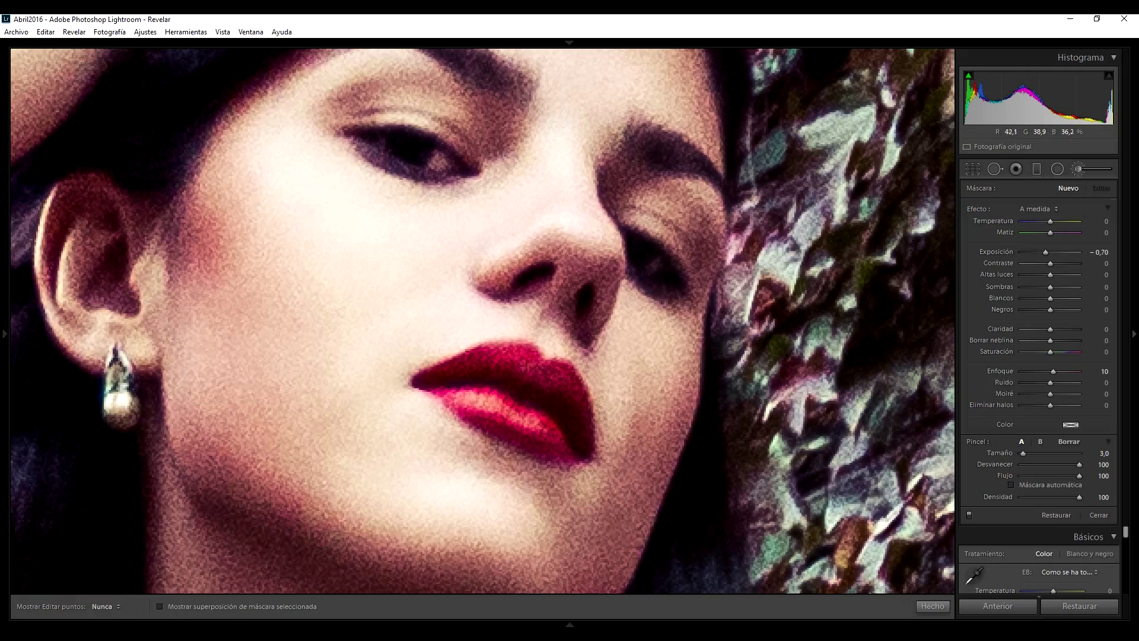
key("h")
key("bracketright")
key("k")
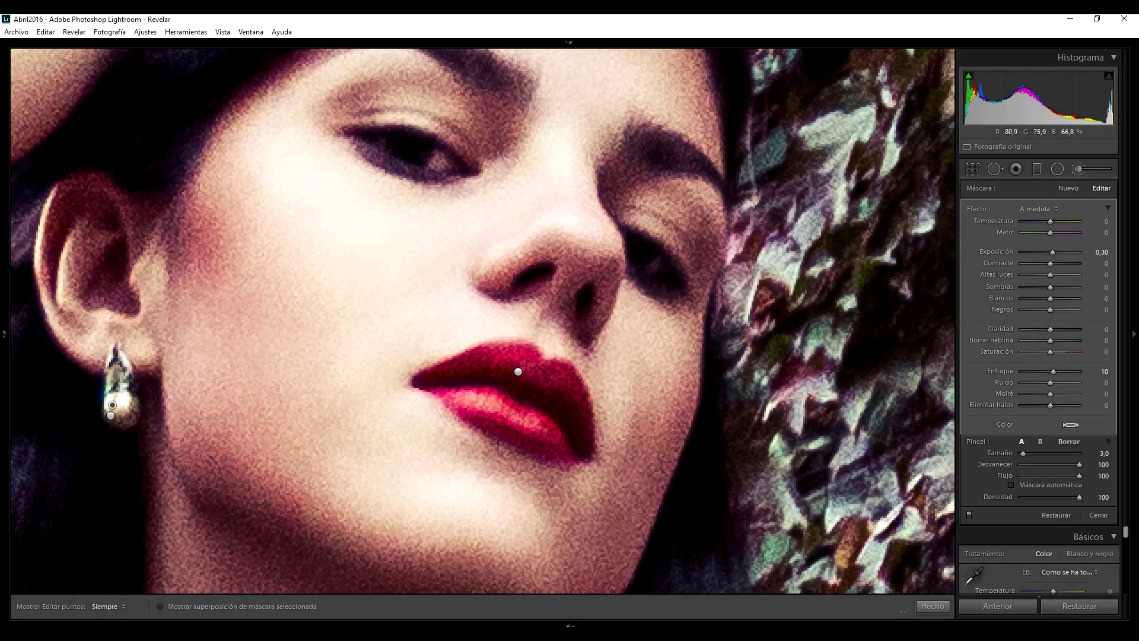
key("z")
Lift the tone curve midtones with a second lower point and cool temperature to -5.
left_click_drag(1043, 481, 1044, 476)
left_click(1012, 508)
key("minus")
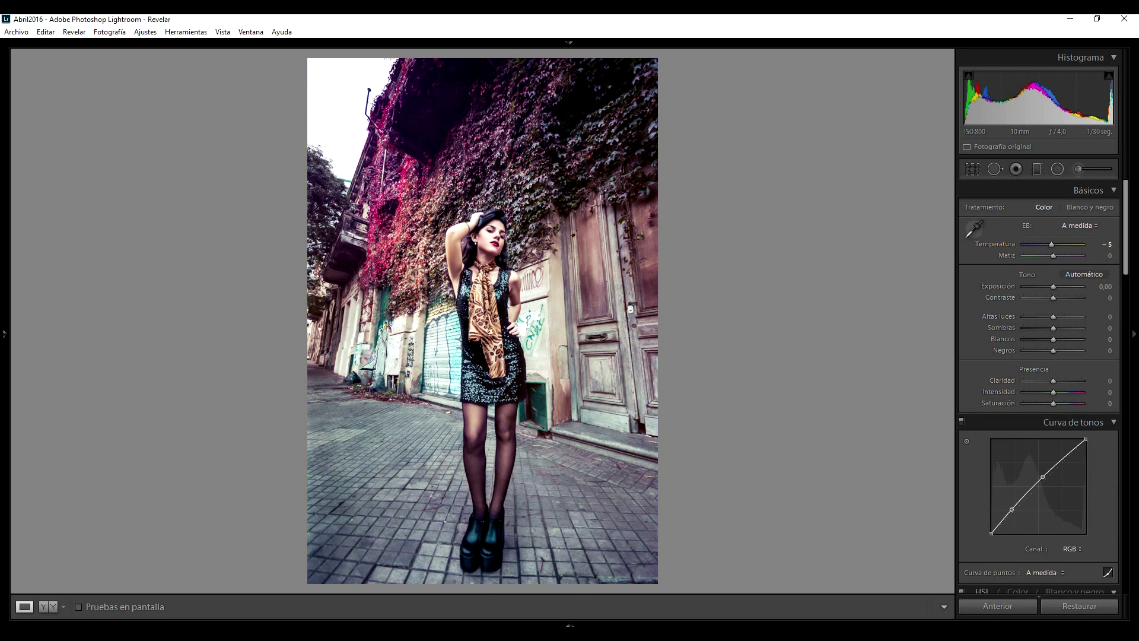
Refine the tone curve by nudging the midtone point and lowering a shadow point.
left_click_drag(1043, 476, 1046, 477)
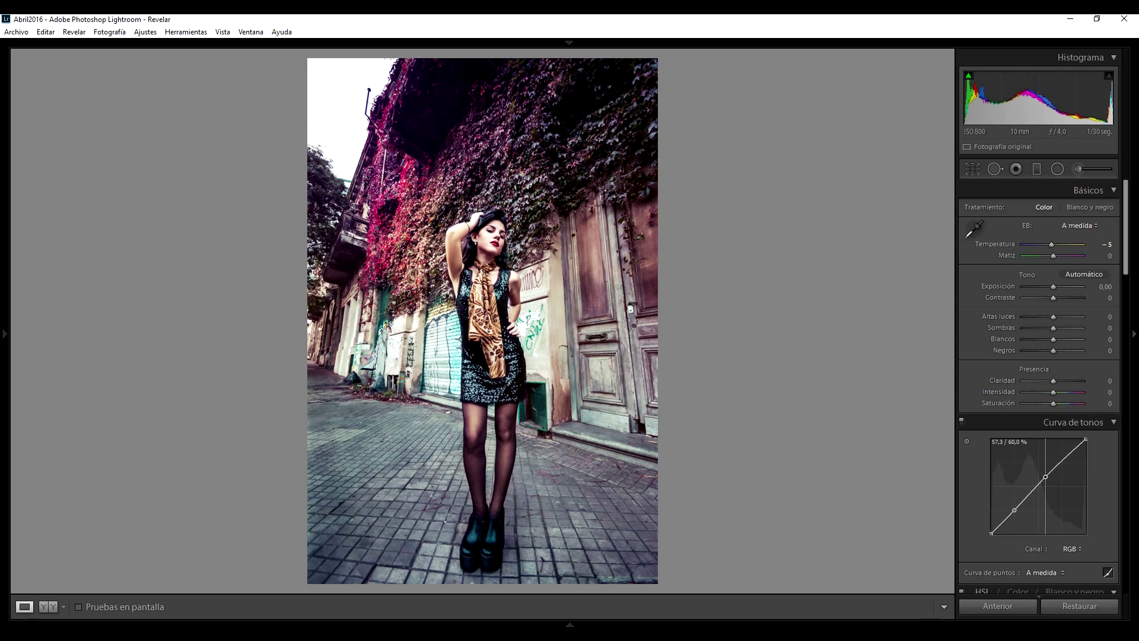
left_click(1034, 487)
left_click_drag(1014, 510, 1014, 512)
Set sharpening masking to 38 and luminance noise reduction to 13.
scroll(1038, 386, "down", 5)
scroll(1039, 385, "down", 5)
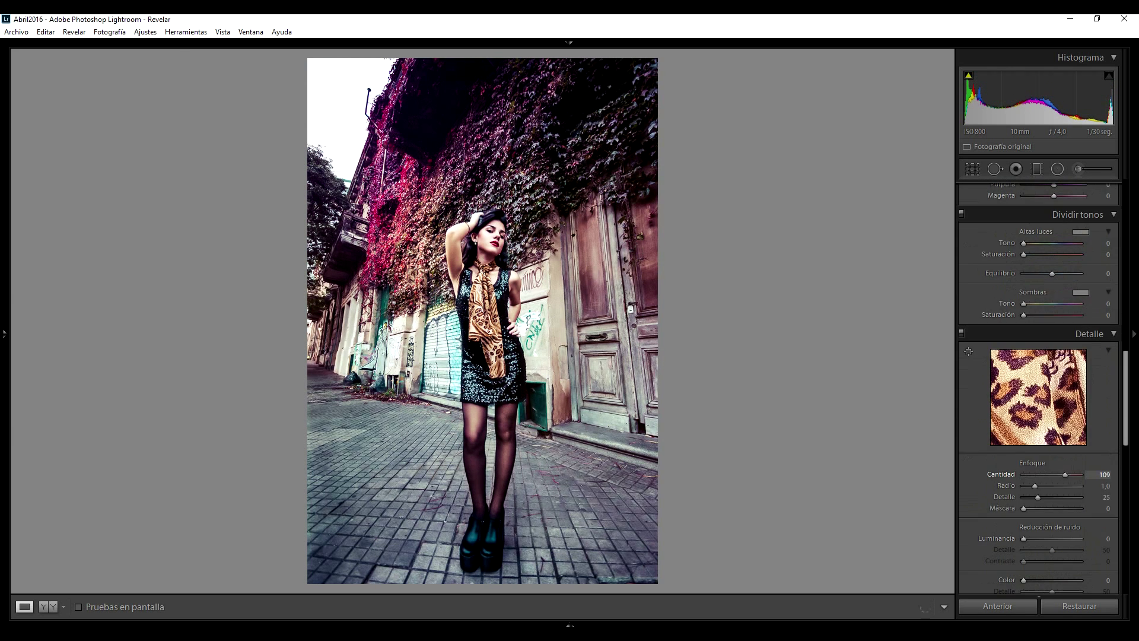
mouse_move(1024, 508)
left_mouse_down()
mouse_move(1045, 509)
mouse_move(1031, 539)
left_mouse_up()
Add a post-crop vignette: amount -13, midpoint 25, feather 95, roundness +31.
scroll(1038, 386, "down", 8)
left_click_drag(1052, 452, 1038, 462)
left_click_drag(1052, 486, 1077, 485)
left_click_drag(1052, 475, 1066, 474)
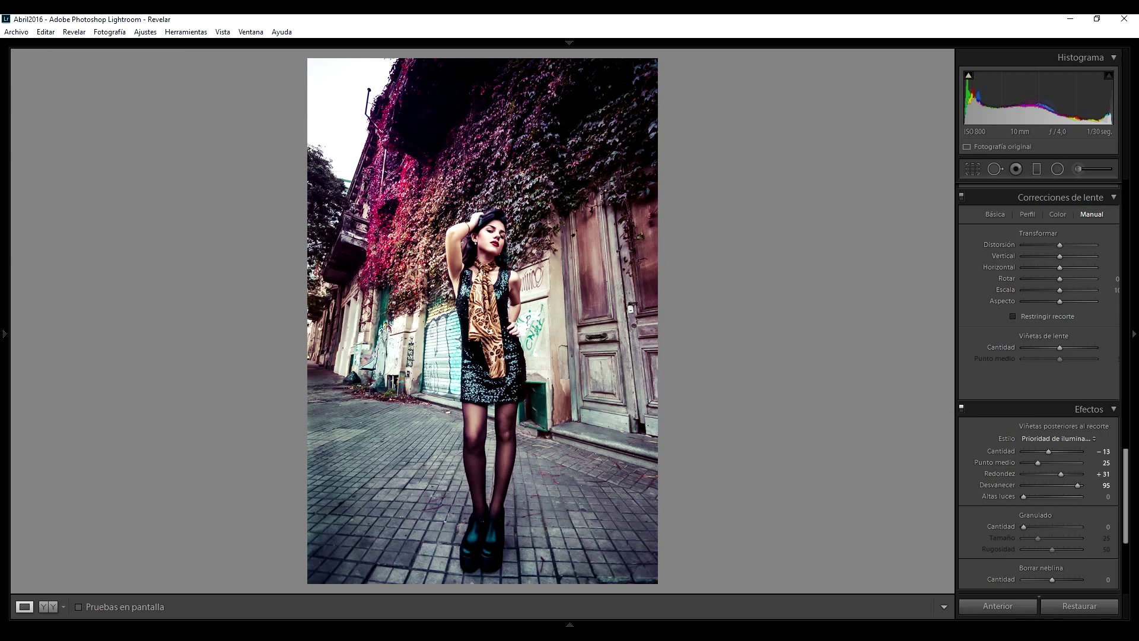
Collapse Camera Calibration and set Split Toning shadows to hue 45, saturation 14.
scroll(1039, 385, "down", 4)
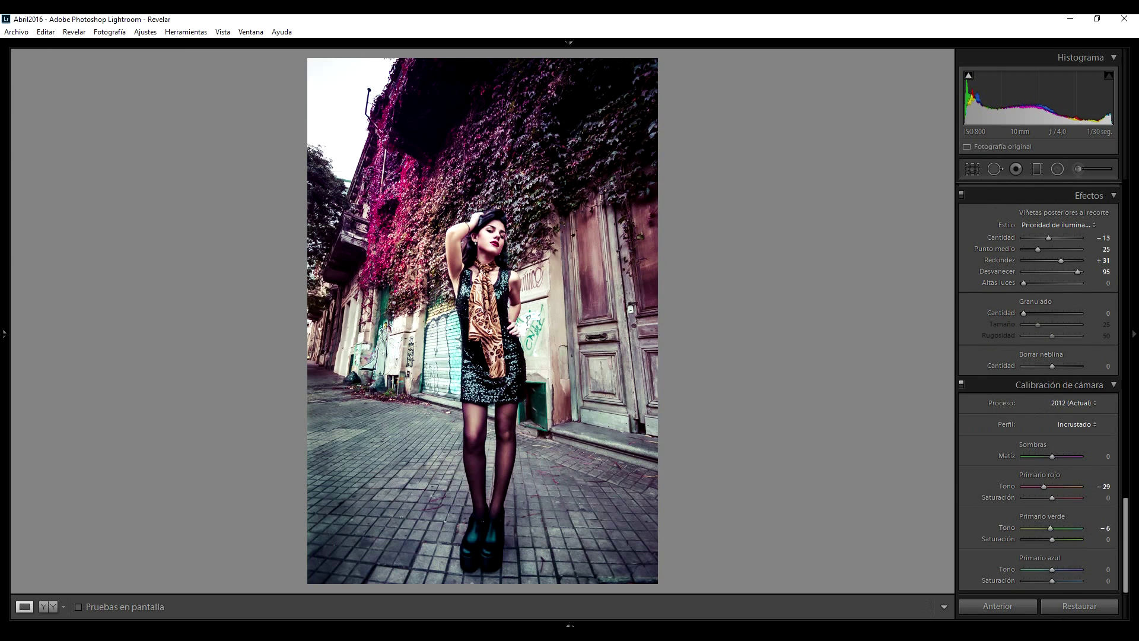
left_click(1060, 385)
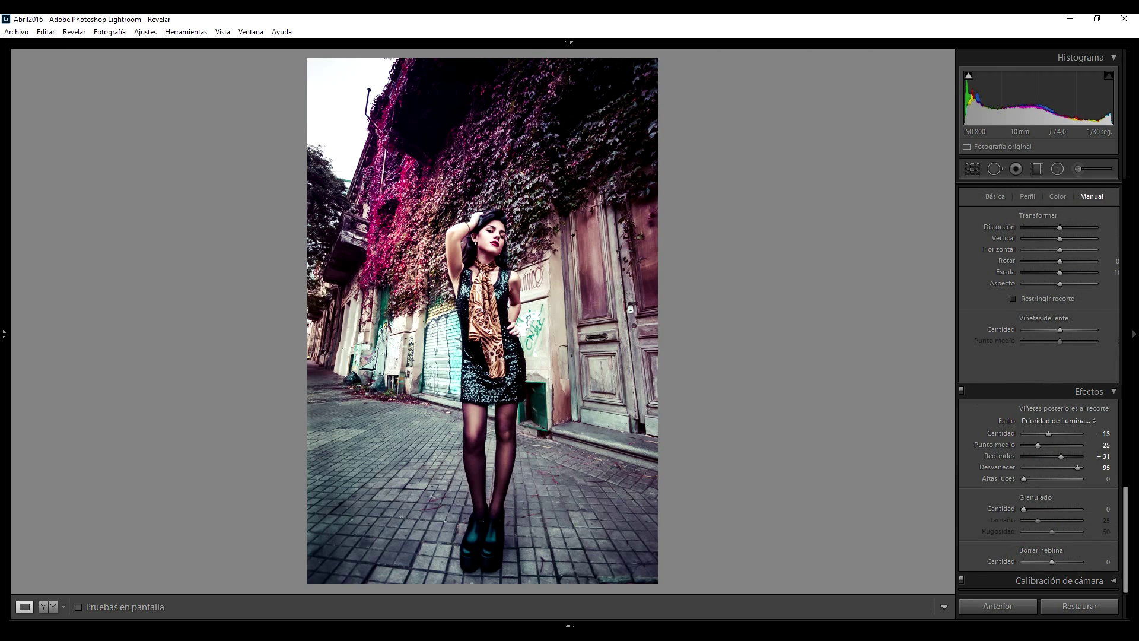
scroll(1050, 467, "up", 3)
scroll(1050, 467, "up", 3)
left_click_drag(1024, 517, 1031, 516)
left_click_drag(1024, 527, 1031, 528)
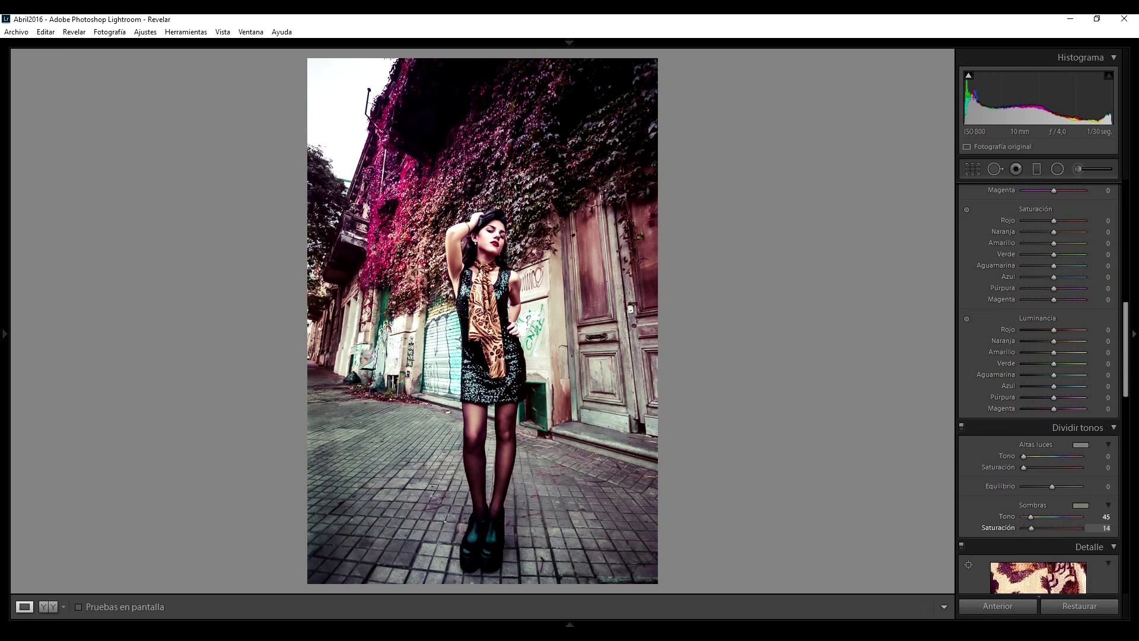